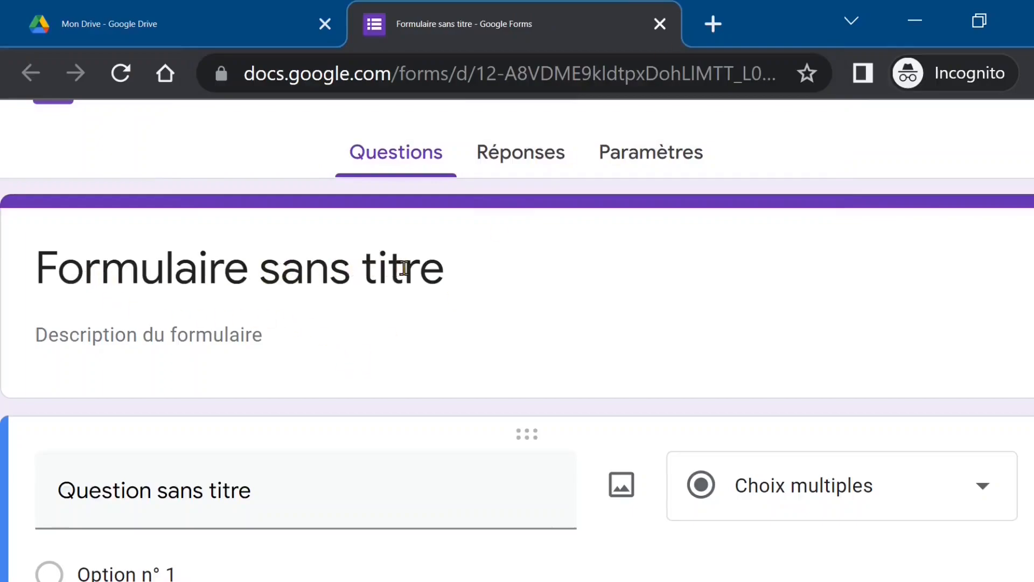
scroll(517, 340, "down", 3)
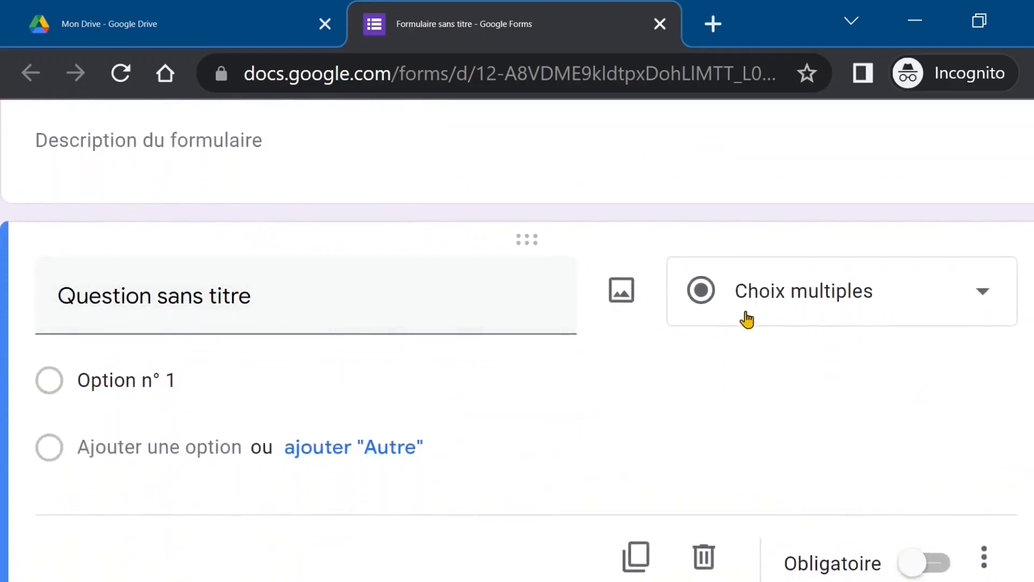
left_click(986, 299)
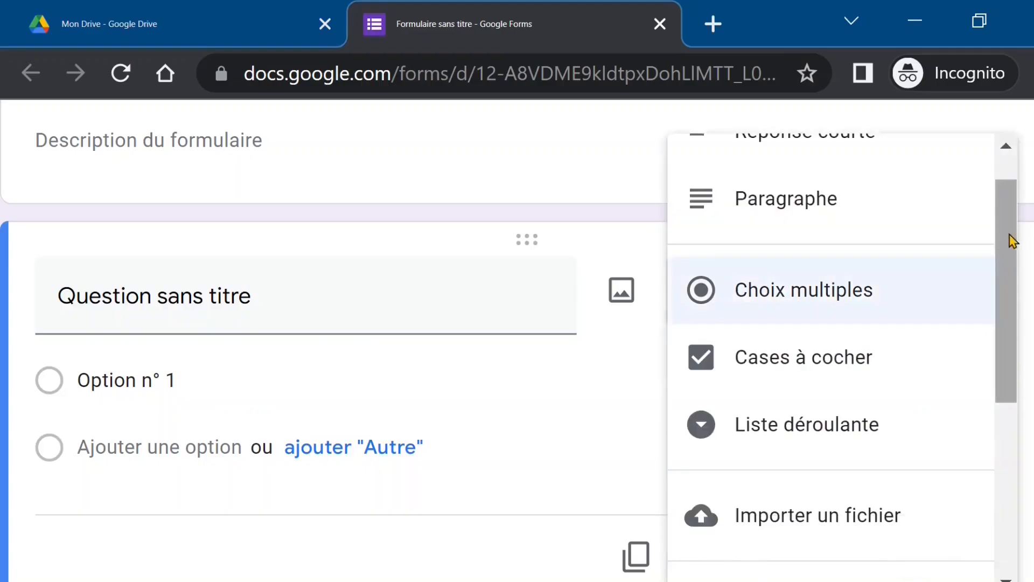
left_click_drag(1015, 233, 1011, 204)
scroll(334, 344, "up", 4)
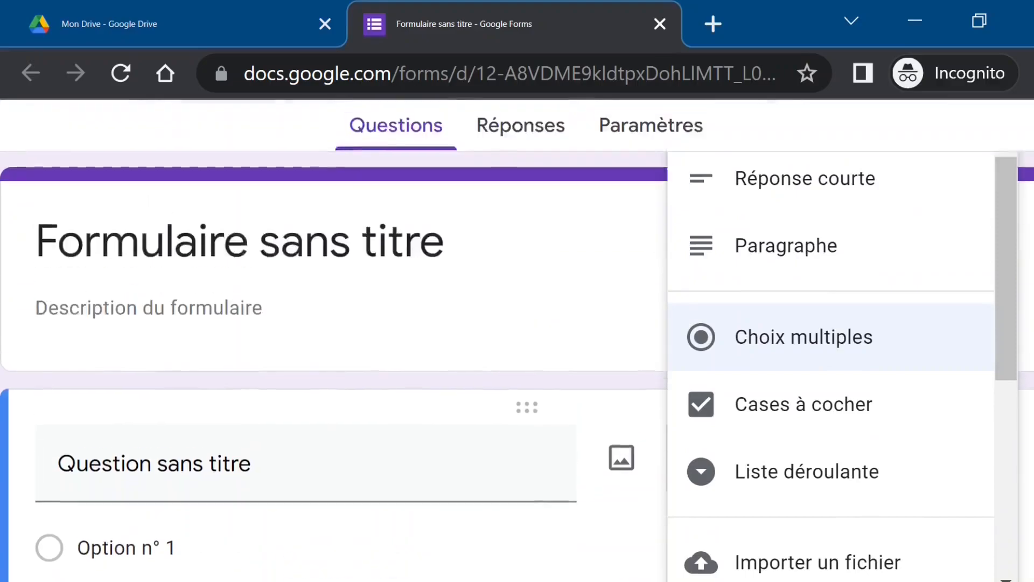
Replace the untitled form's title with "CONJUGAISON REVISION 1" and leave the form description empty.
left_click_drag(242, 300, 451, 296)
key("ctrl+a")
type("CONJUGAS")
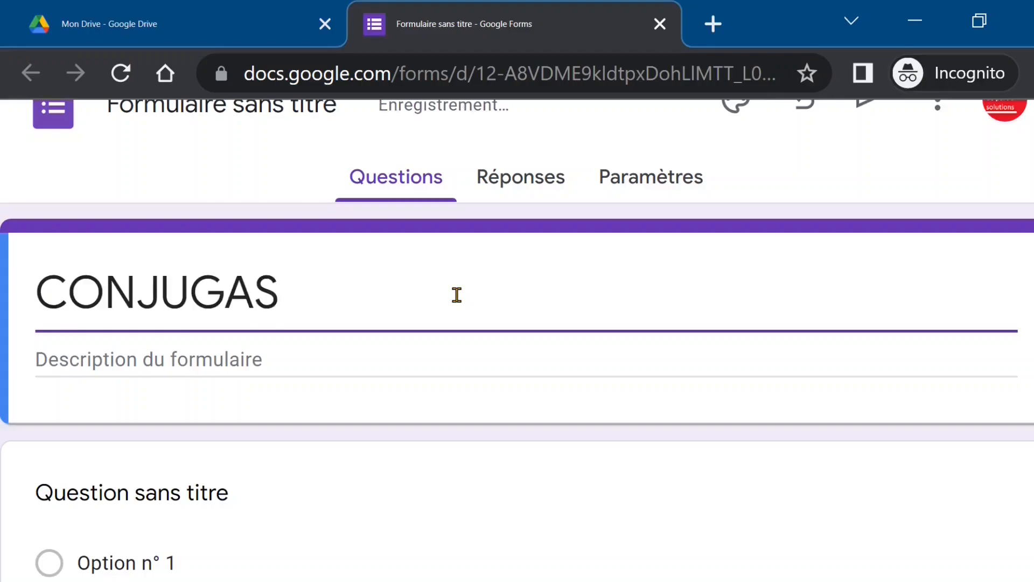
type("ON")
key("BackSpace")
key("BackSpace")
key("BackSpace")
type("ISON")
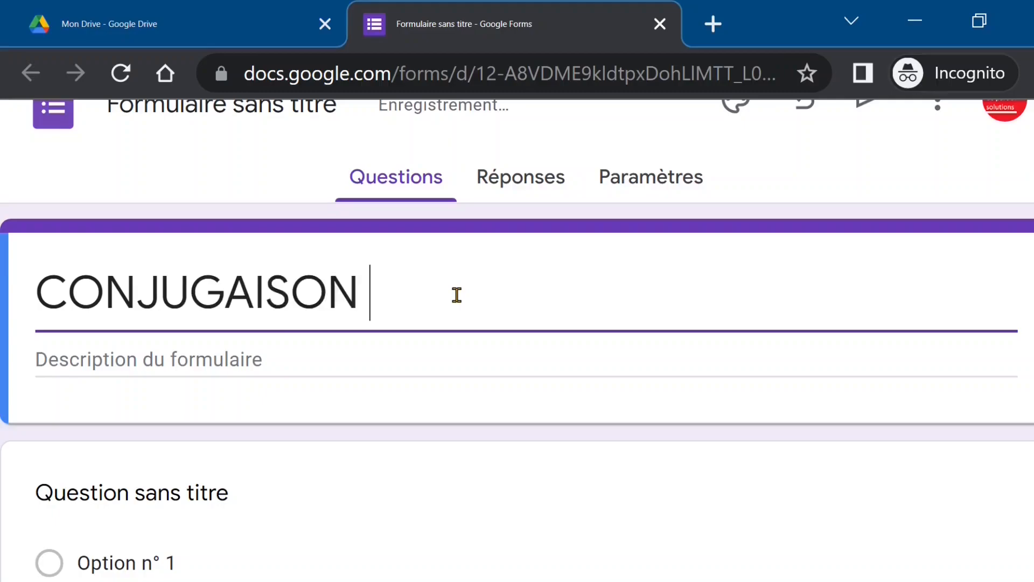
type(" REVIS")
type("ION 1")
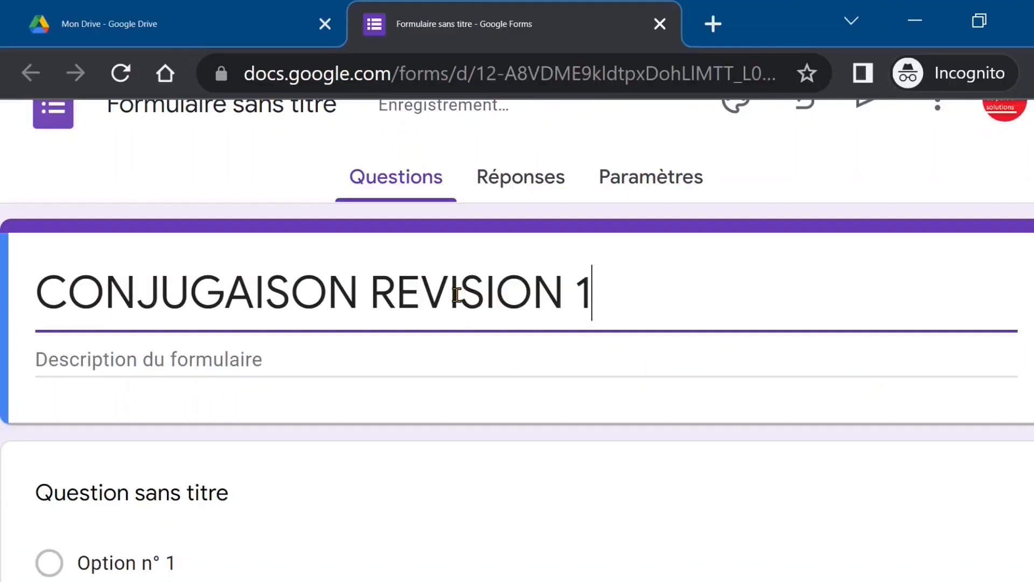
left_click(191, 362)
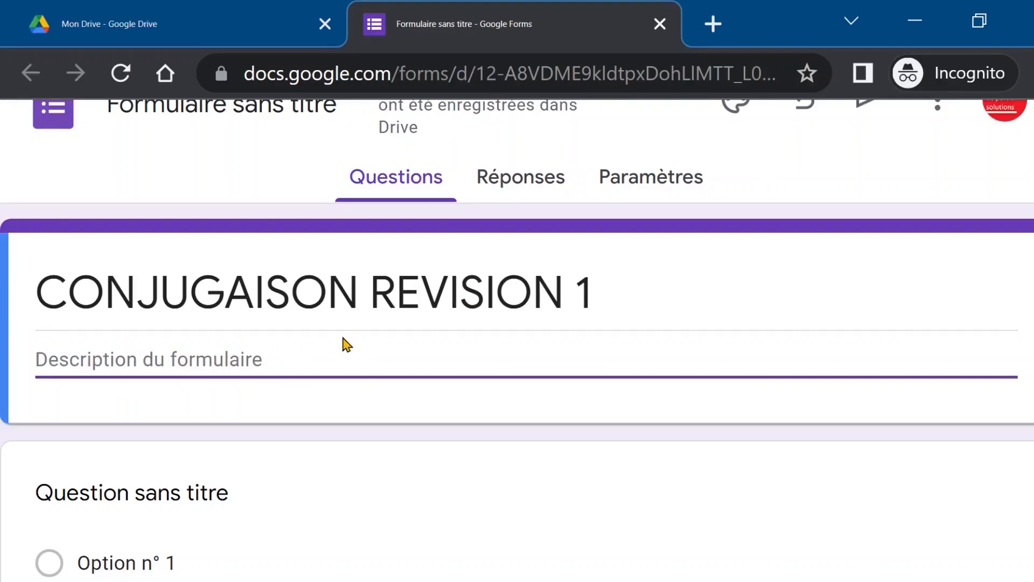
scroll(517, 338, "up", 1)
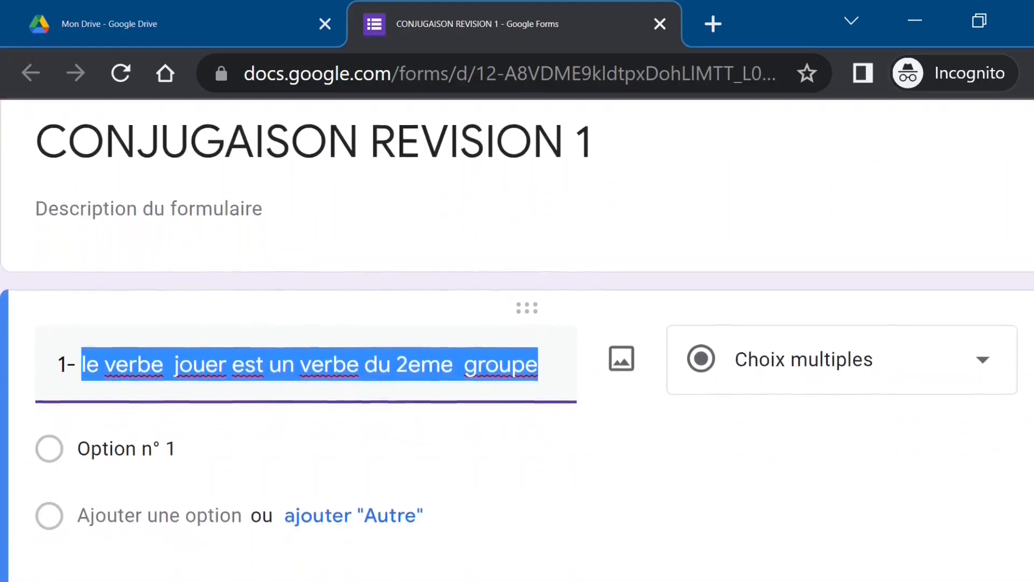
Give the multiple-choice question about the verb jouer the answer options "vrai", "Faux" and "je ne sais pas".
left_click(245, 431)
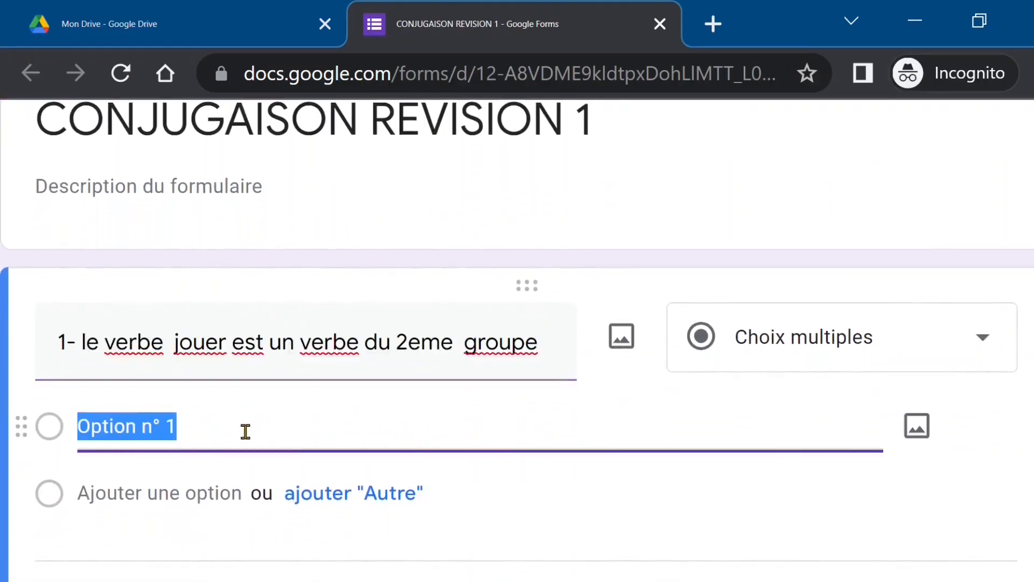
type("vrai")
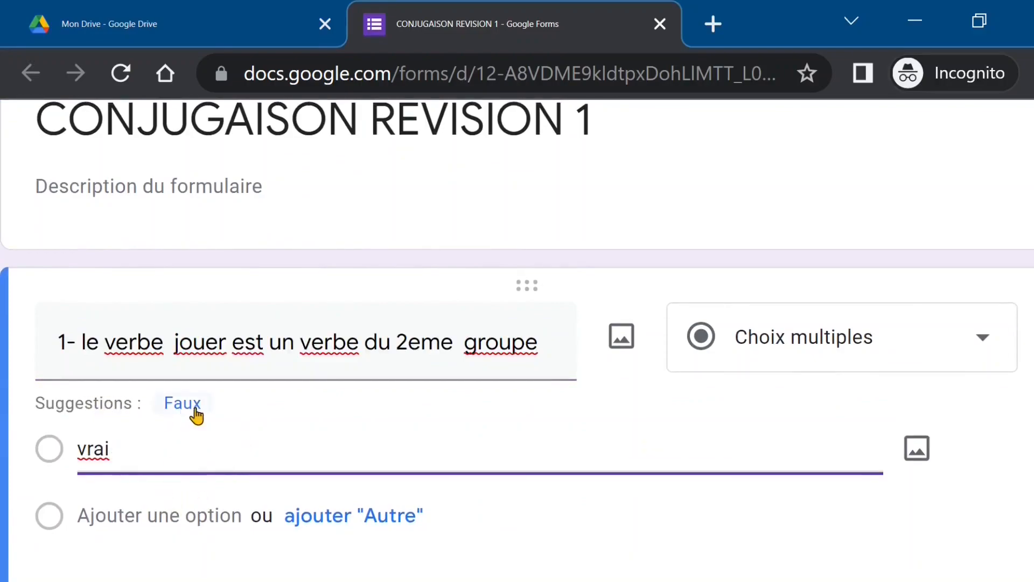
left_click(192, 405)
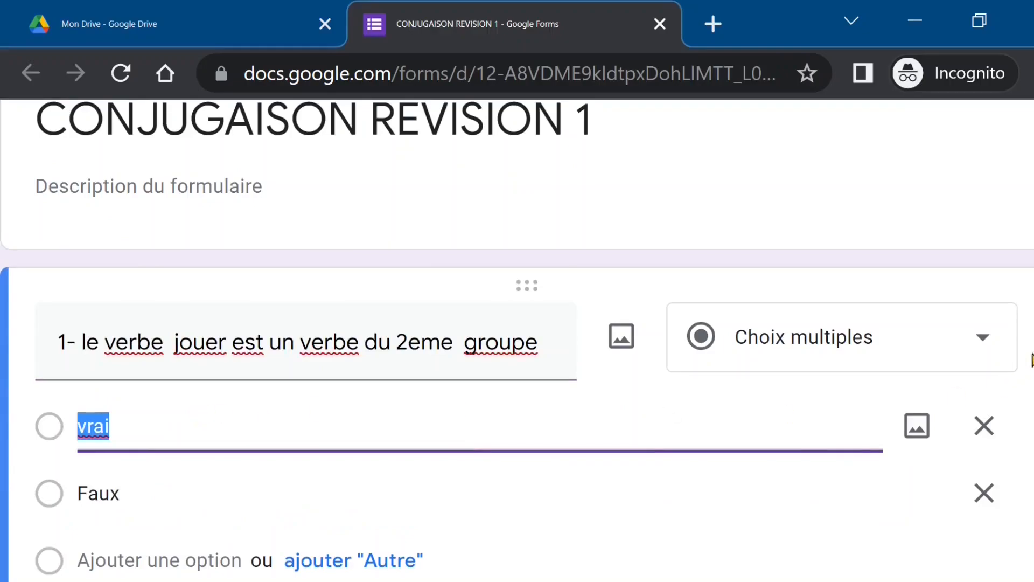
scroll(517, 340, "down", 3)
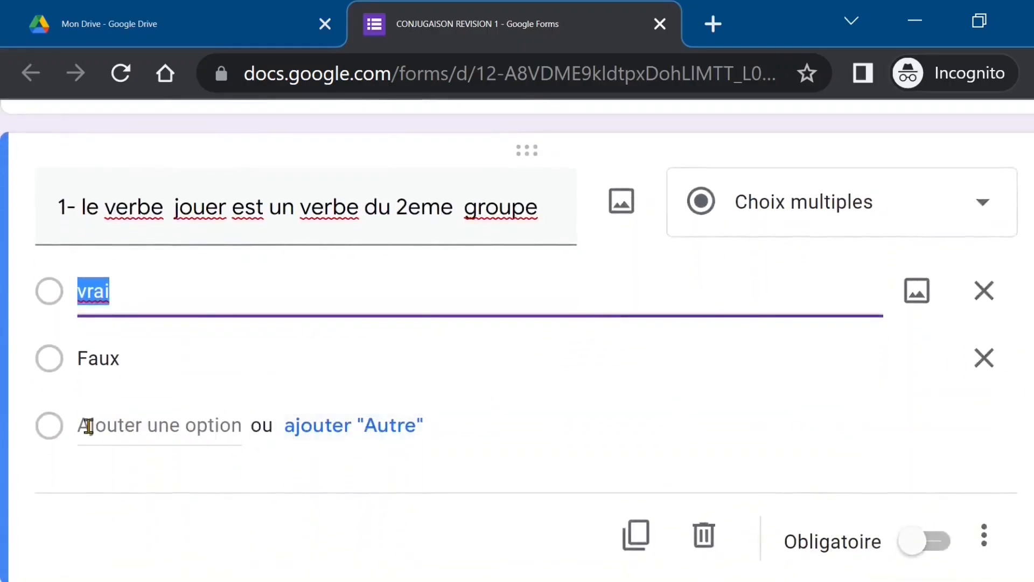
left_click(111, 426)
type("je ne s")
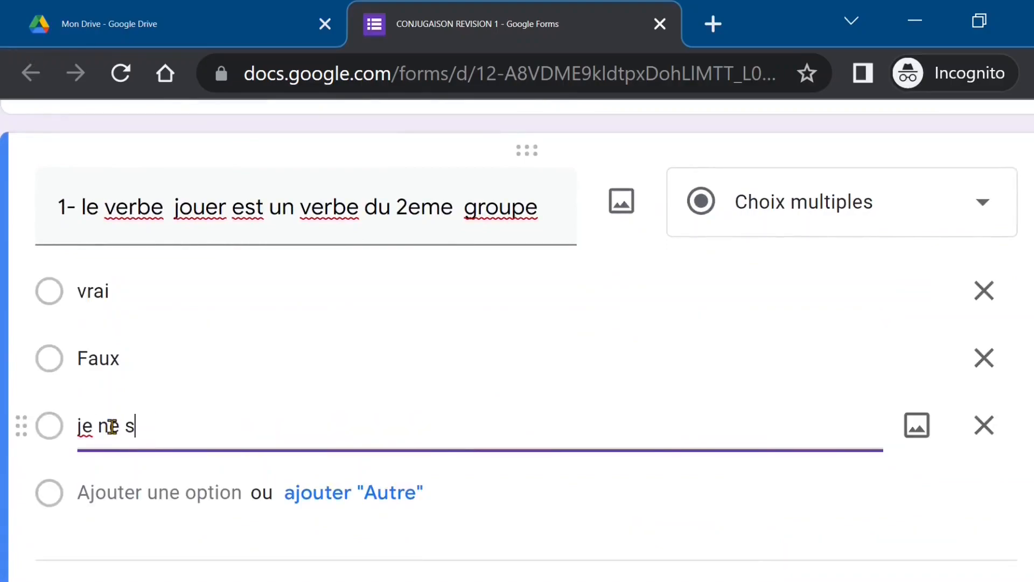
type("ais pas")
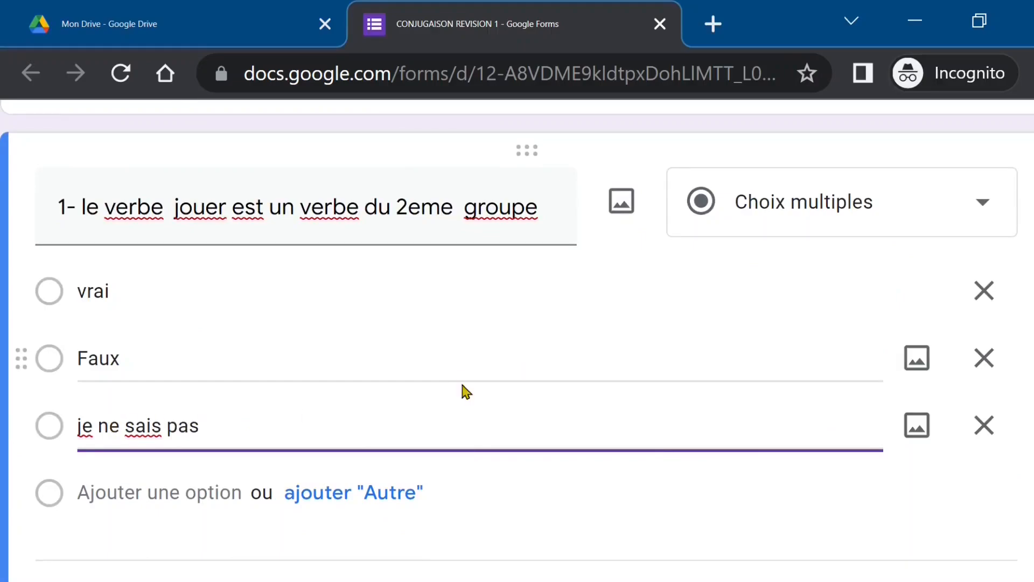
Open a preview of the CONJUGAISON REVISION 1 form as respondents see it.
scroll(517, 332, "up", 4)
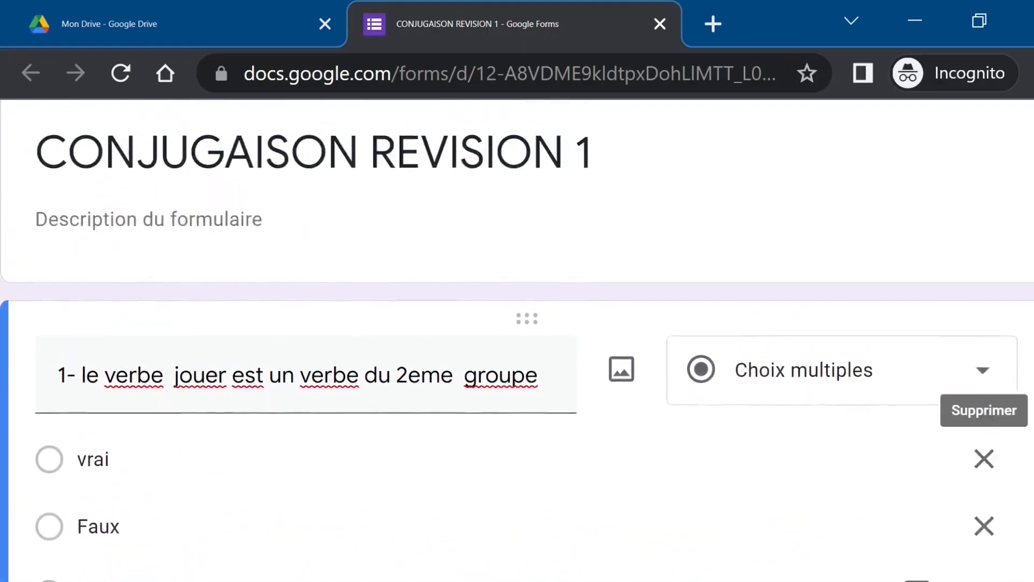
scroll(517, 340, "up", 2)
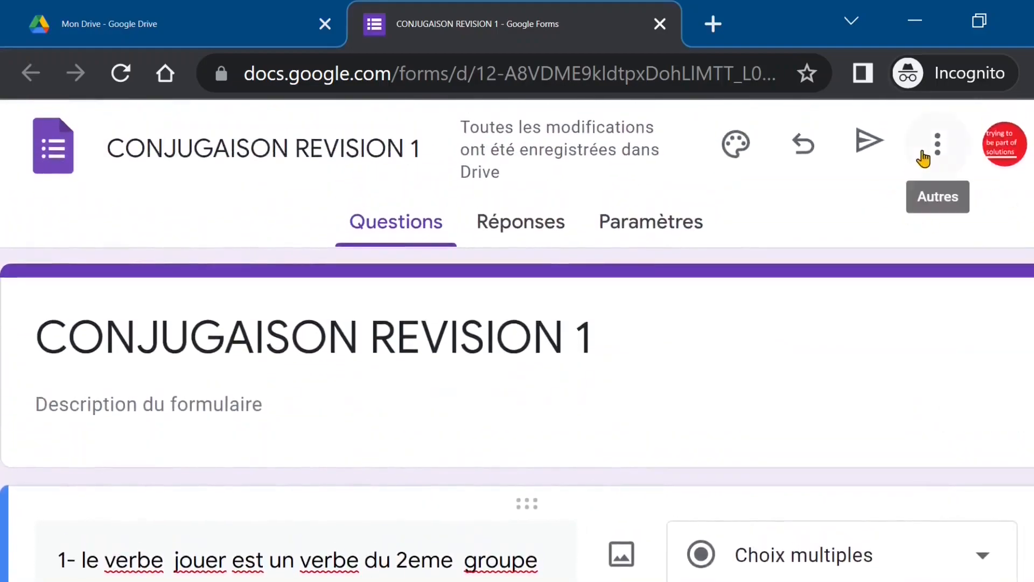
left_click(938, 144)
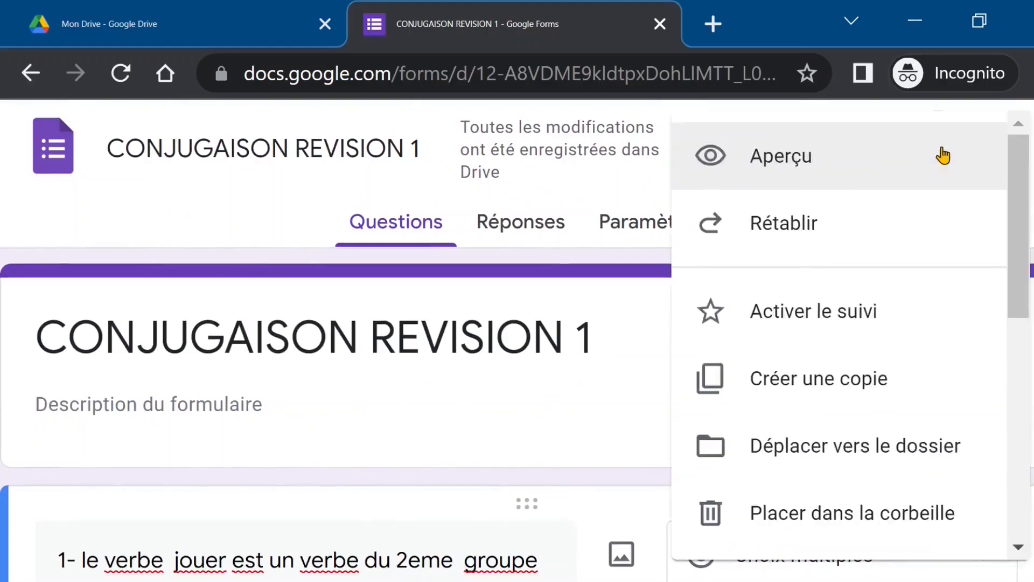
left_click(769, 164)
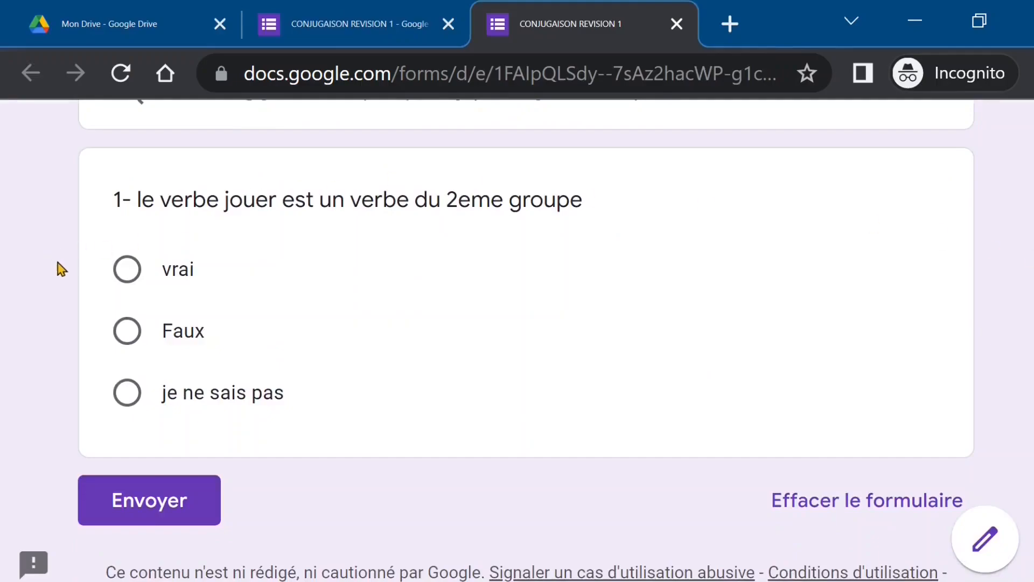
Try the answers vrai, Faux and je ne sais pas in the previewed question, and return to editing the form.
left_click(133, 279)
left_click(129, 333)
left_click(130, 398)
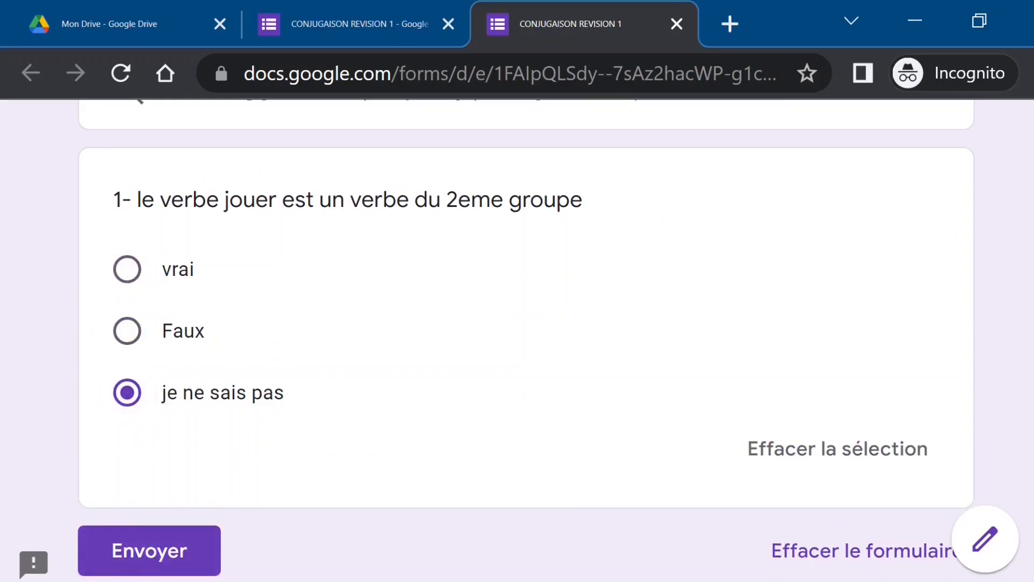
scroll(526, 340, "down", 1)
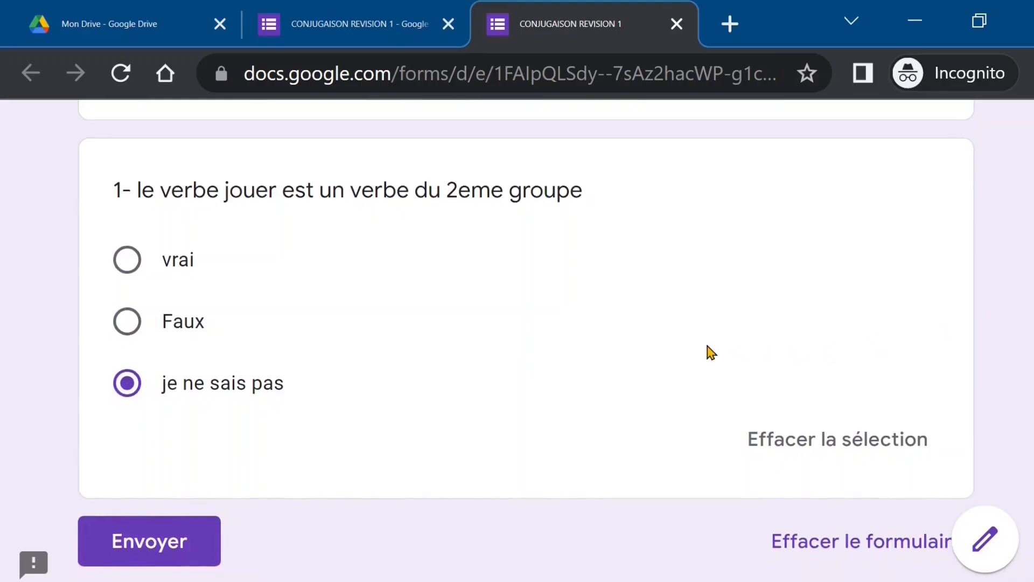
left_click(988, 549)
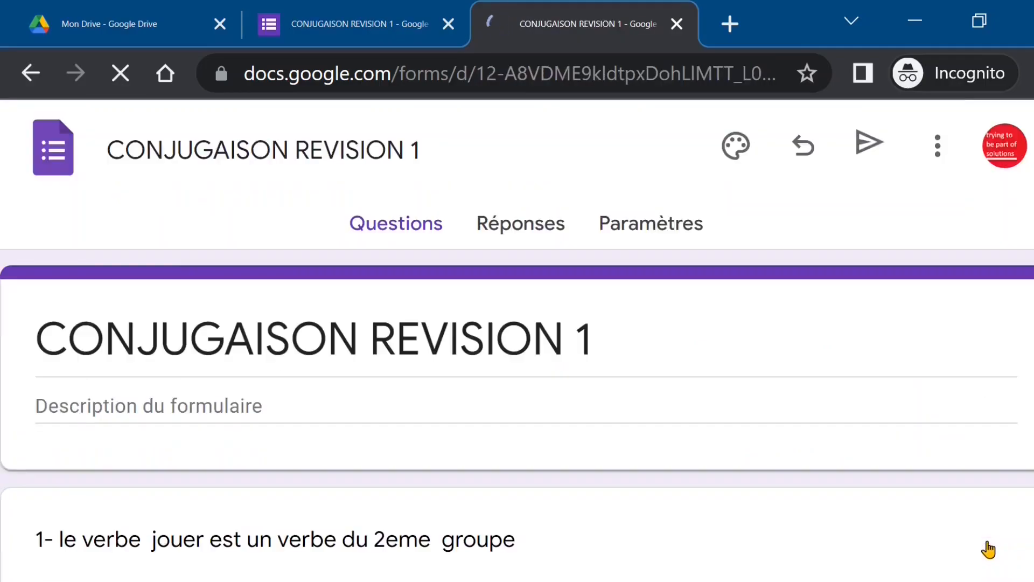
Open the form's settings (Paramètres) and show the browser in full screen.
scroll(986, 549, "down", 4)
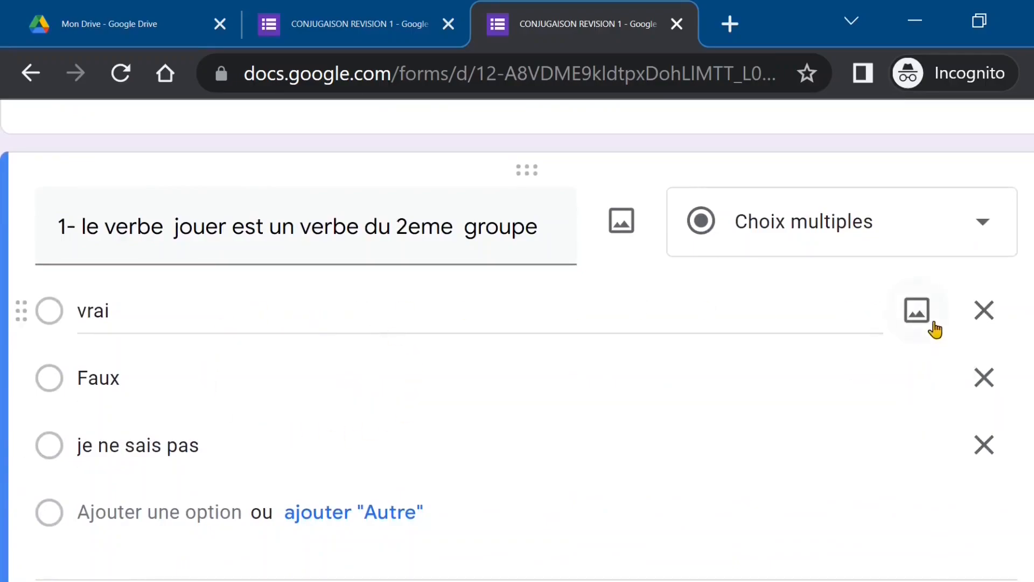
scroll(517, 354, "up", 5)
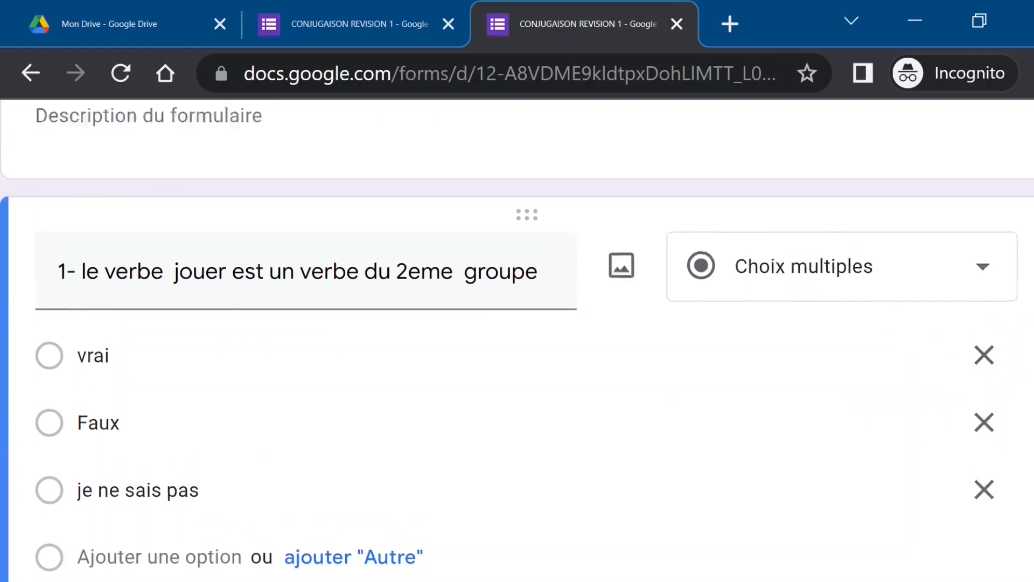
scroll(517, 339, "up", 1)
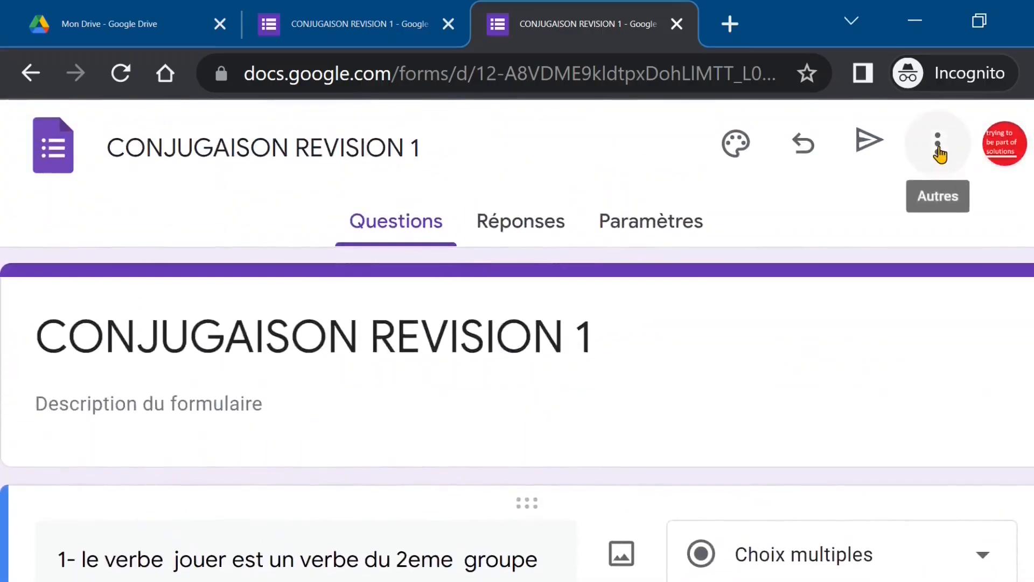
left_click(644, 223)
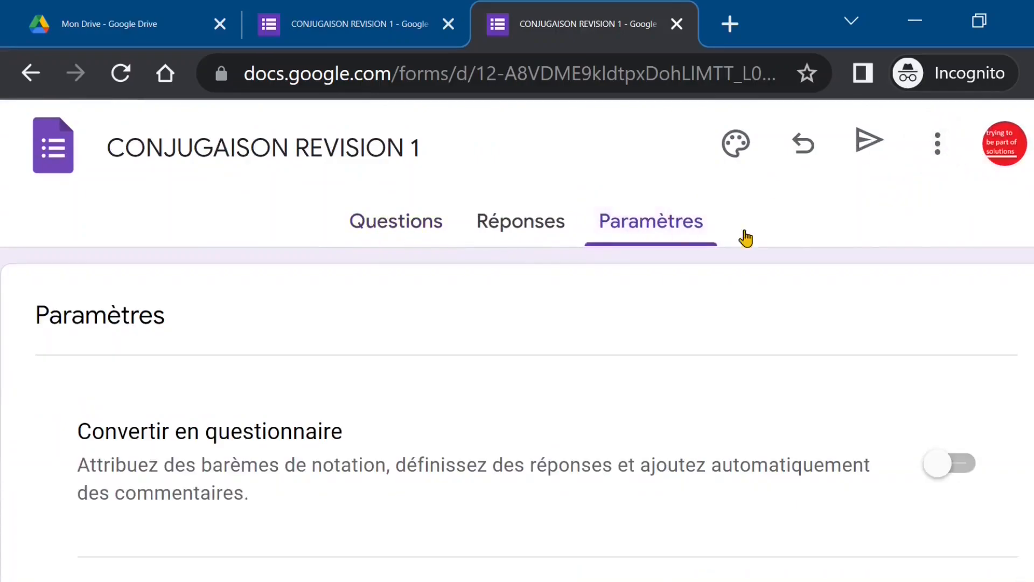
scroll(707, 233, "down", 3)
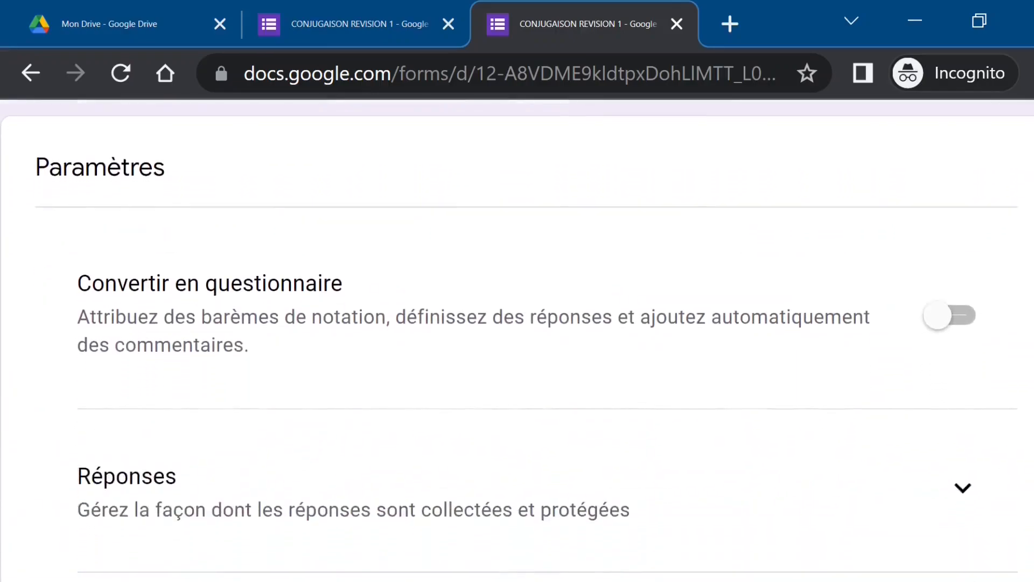
key("F11")
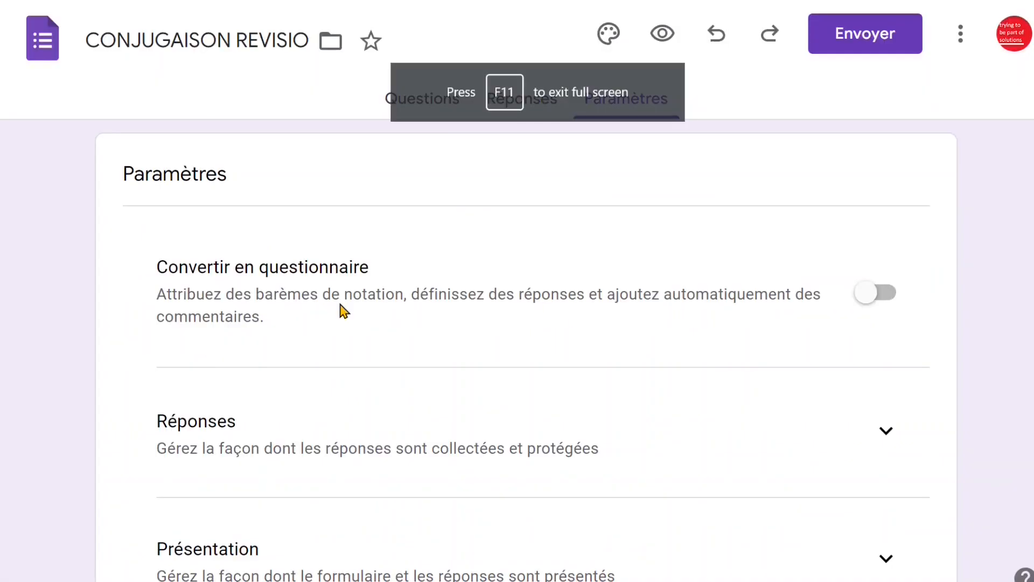
Turn on Convertir en questionnaire, switching grade publishing to "Plus tard, après examen manuel" and back to "Immédiatement après chaque envoi".
left_click(869, 298)
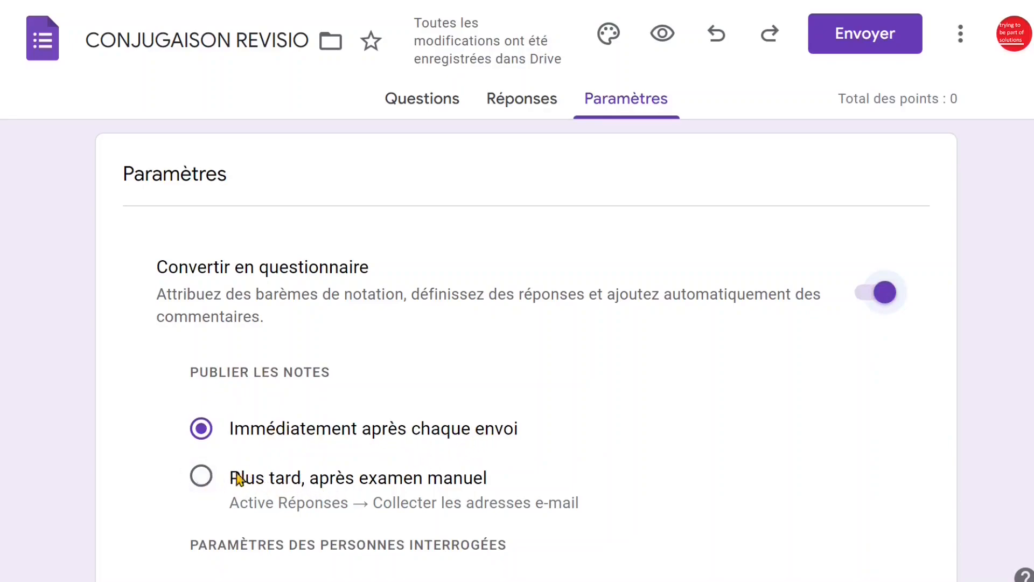
left_click(202, 476)
left_click(201, 430)
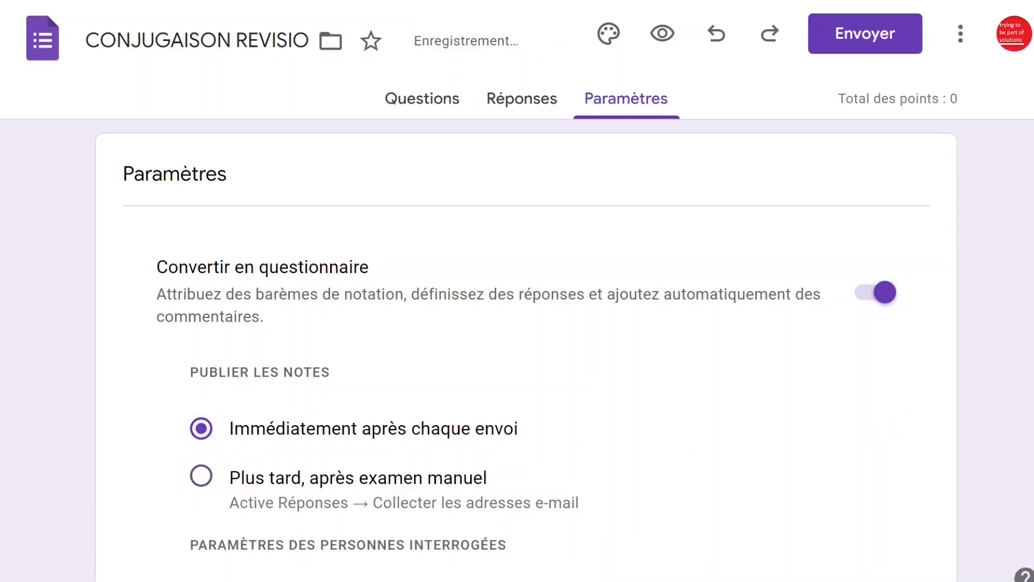
Review the quiz's respondent settings down to the default point value for new questions, and select that value.
scroll(517, 291, "down", 4)
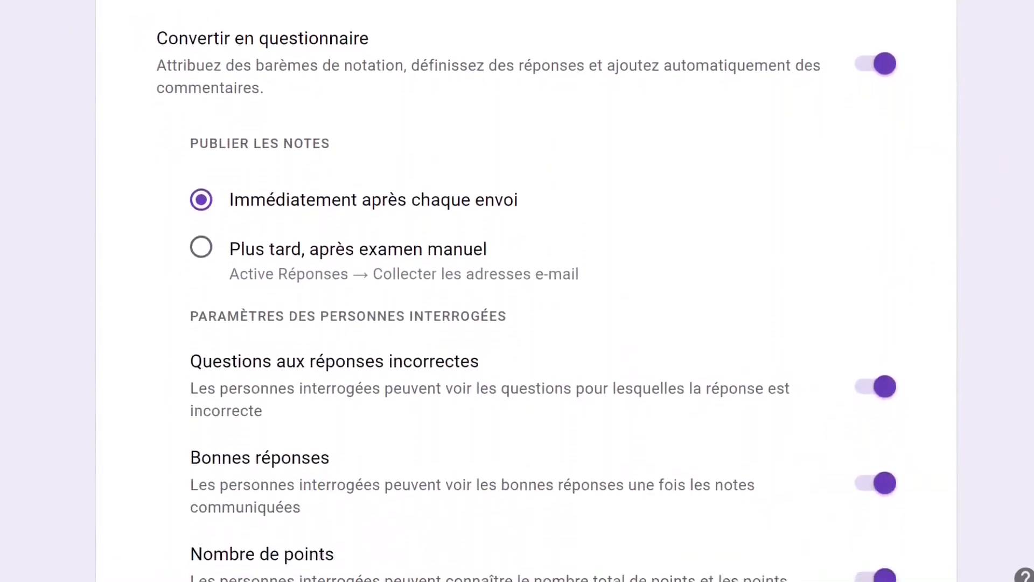
scroll(517, 291, "down", 1)
scroll(517, 291, "down", 4)
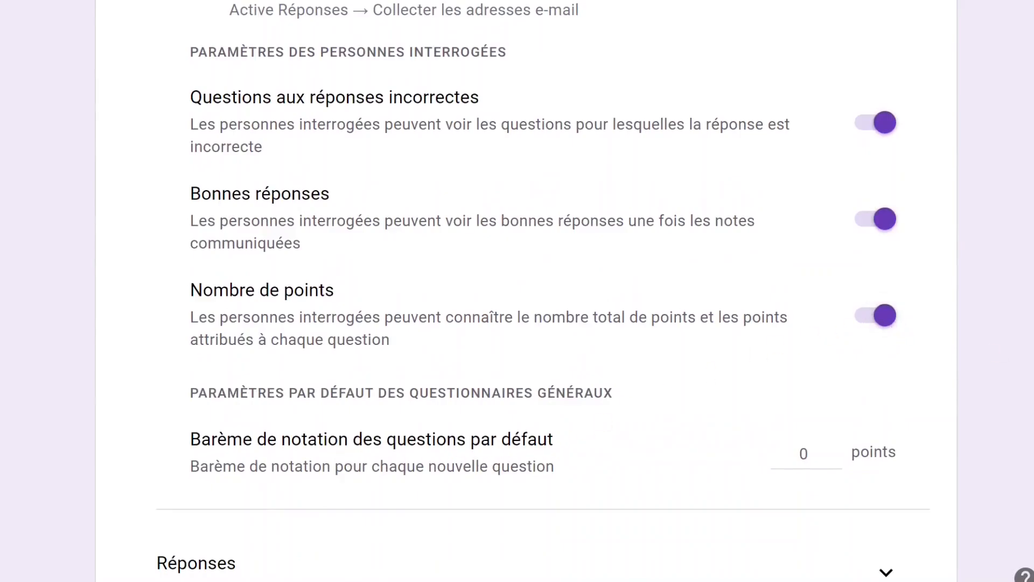
scroll(367, 321, "down", 2)
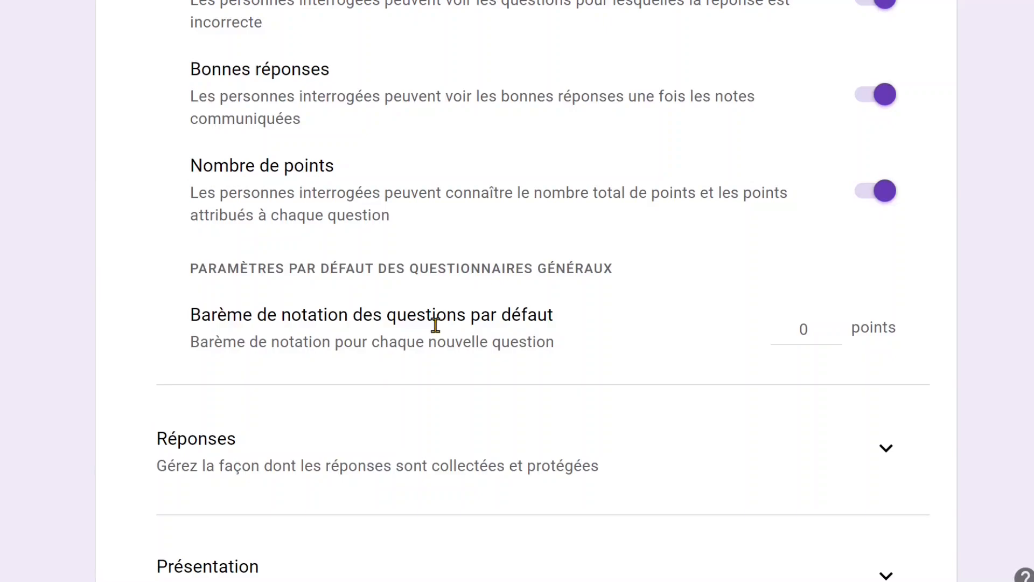
double_click(804, 330)
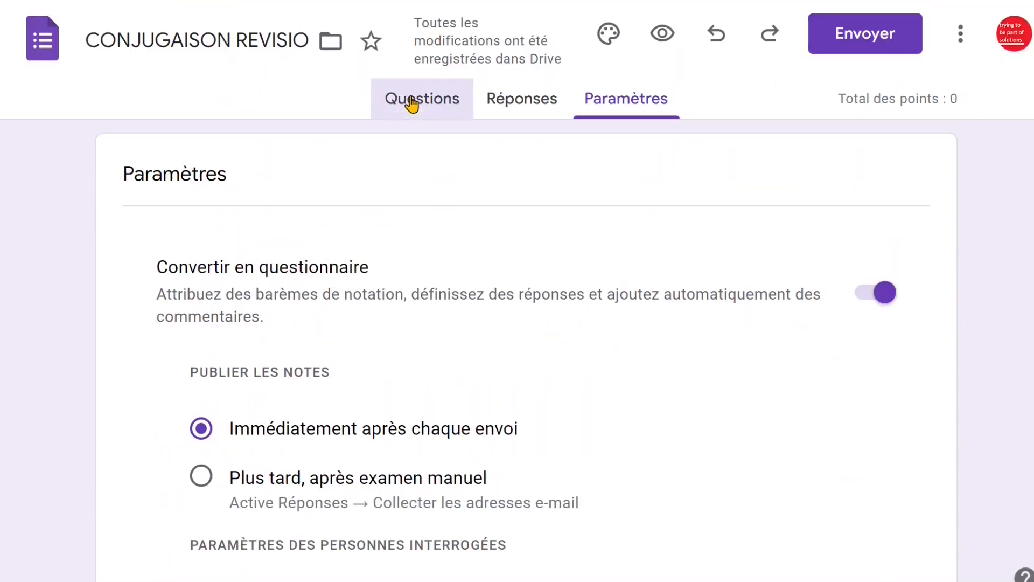
In the answer key of question 1, set the score to 2 points and mark Faux as the correct answer.
left_click(410, 103)
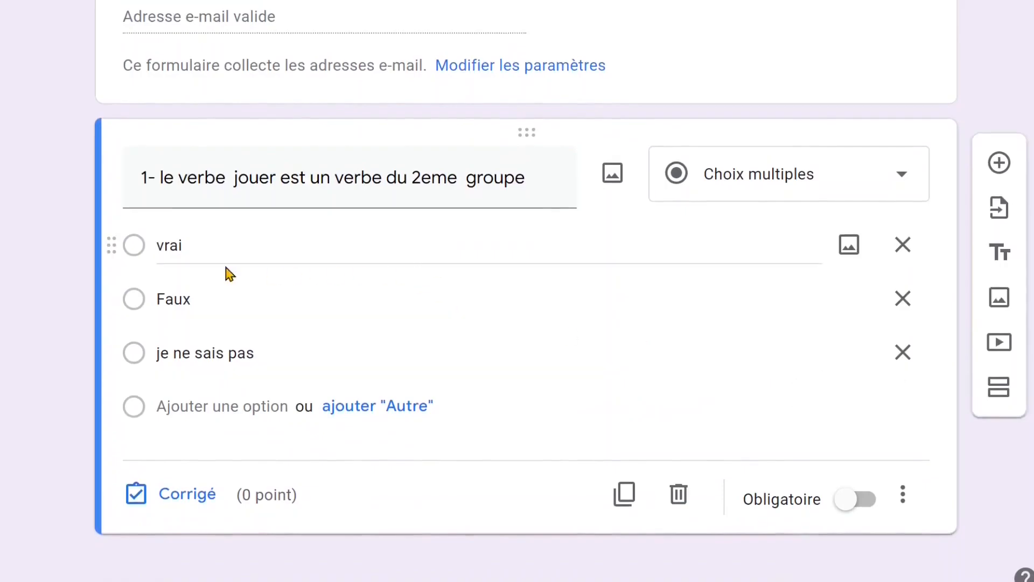
left_click(195, 496)
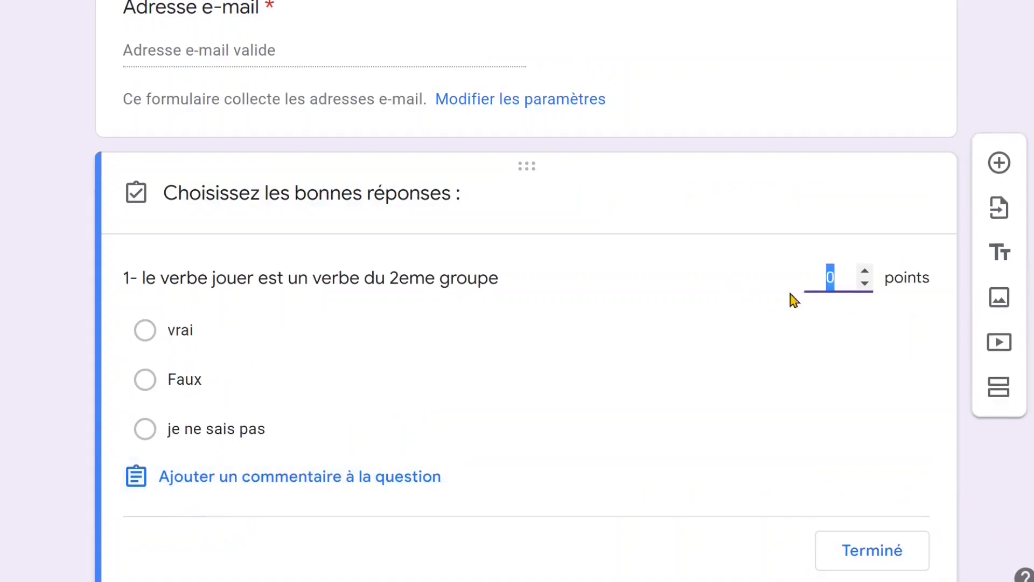
left_click(865, 270)
left_click(150, 381)
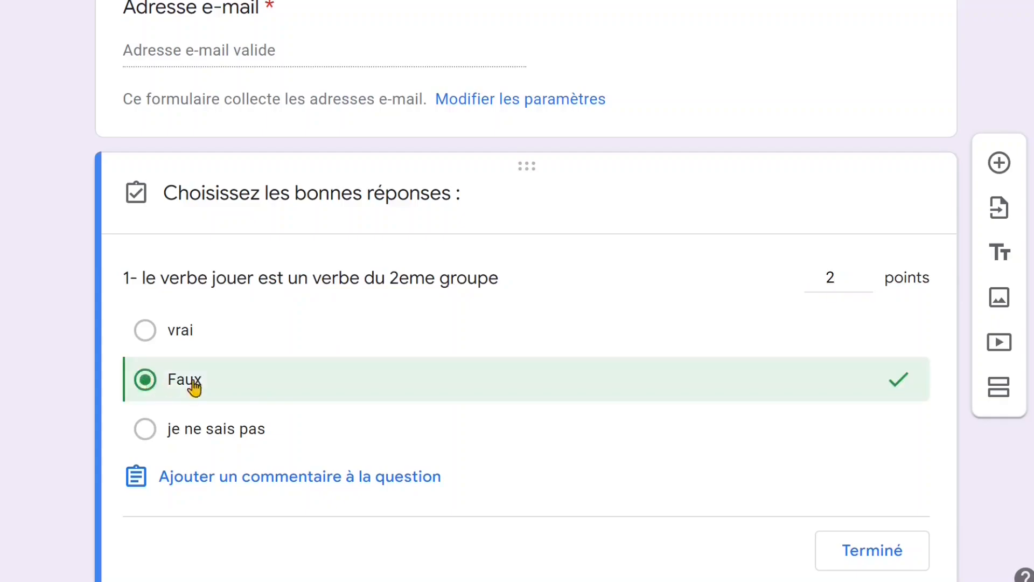
Add answer feedback to question 1: "bravo" for correct answers and "essayer encore" for wrong answers, and save it.
left_click(238, 482)
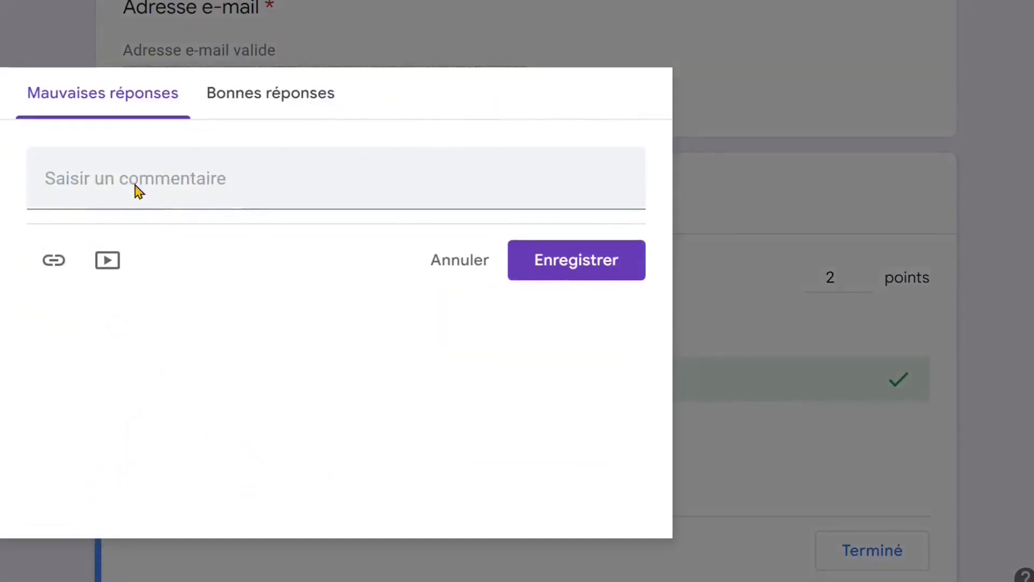
left_click(286, 99)
left_click(153, 175)
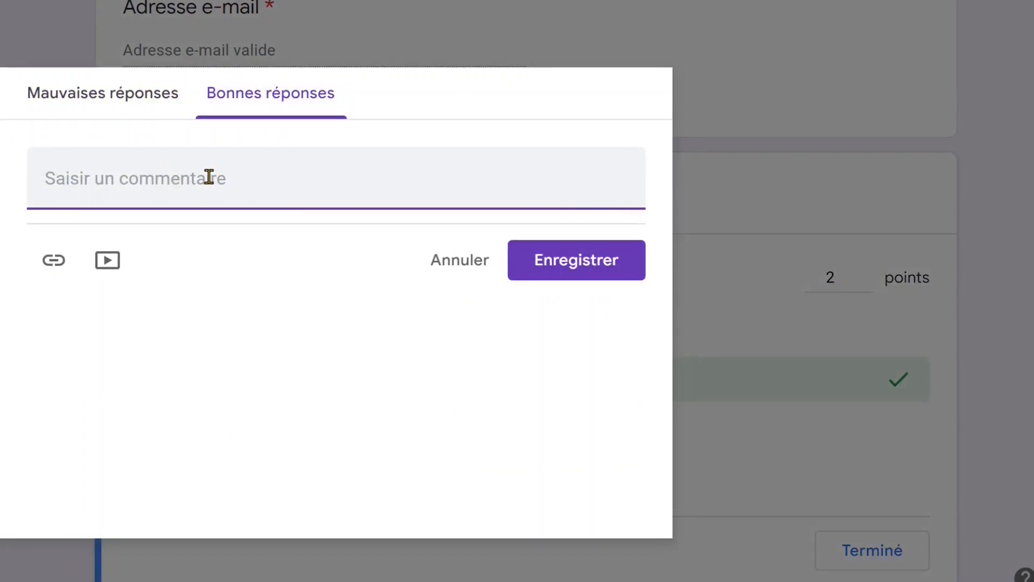
type("bravo")
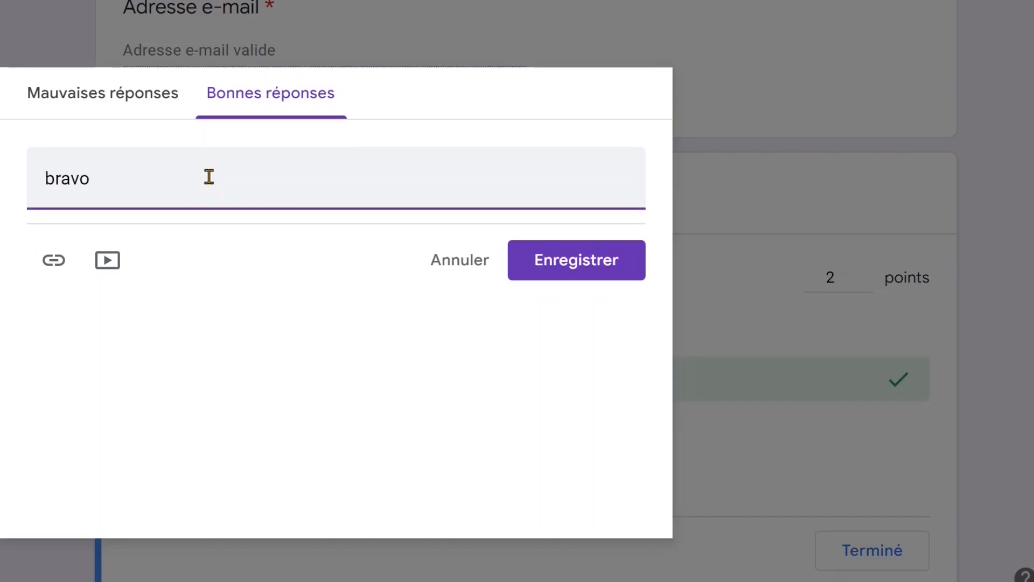
left_click(86, 173)
type("essayer encore")
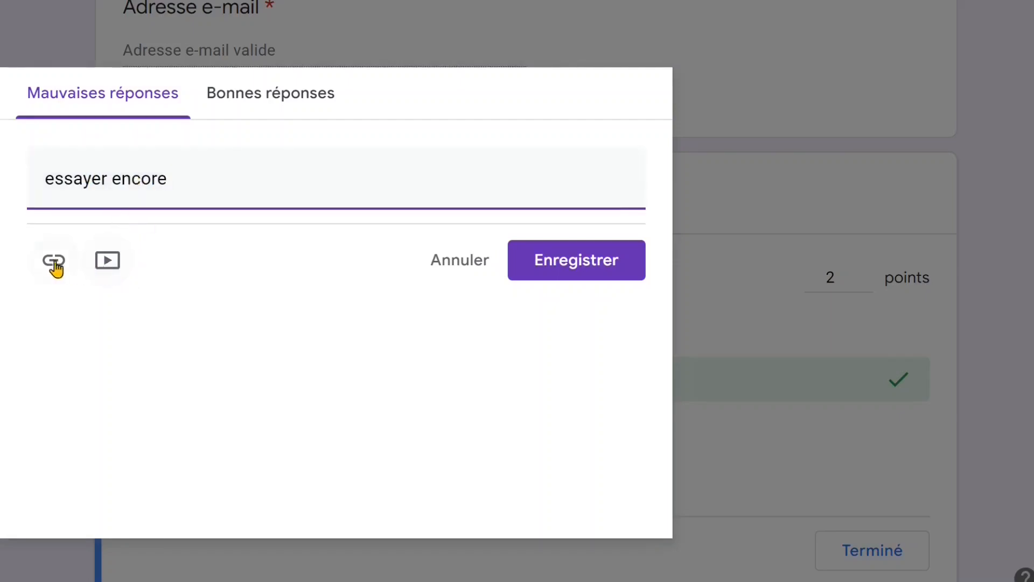
left_click(571, 270)
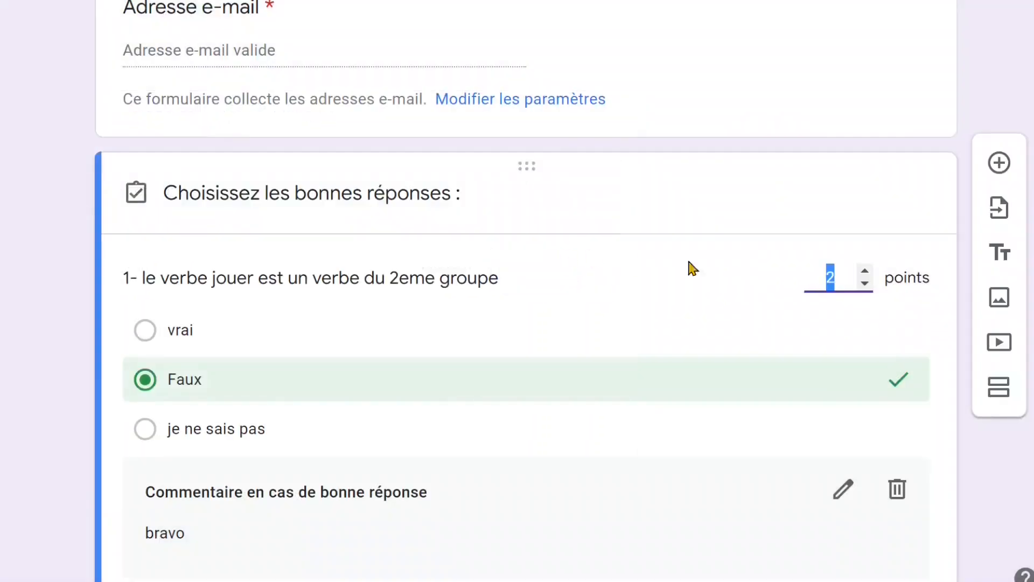
Preview the form, try to submit it with the answer vrai and no e-mail address, and return to editing.
scroll(695, 170, "up", 5)
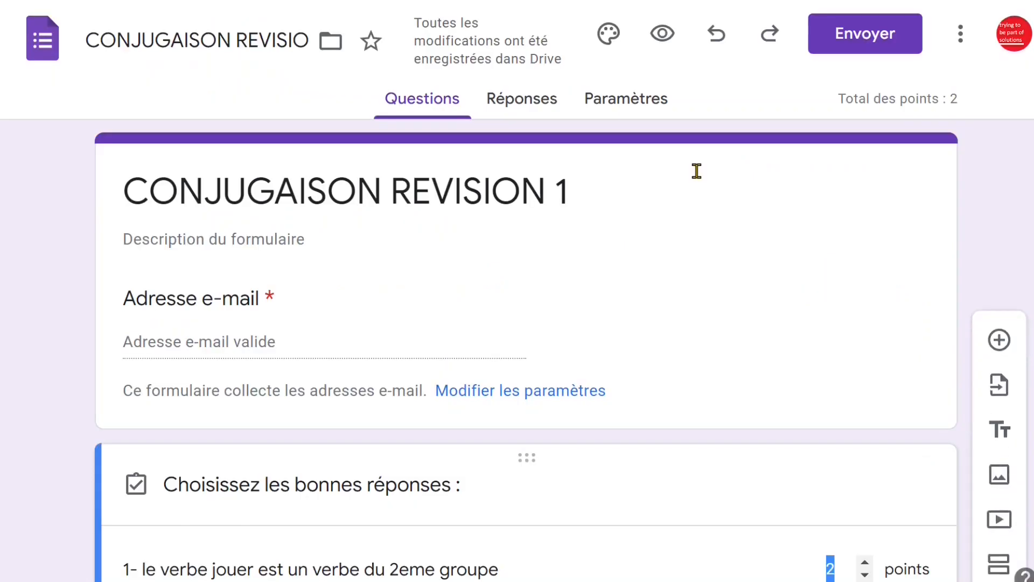
left_click(664, 36)
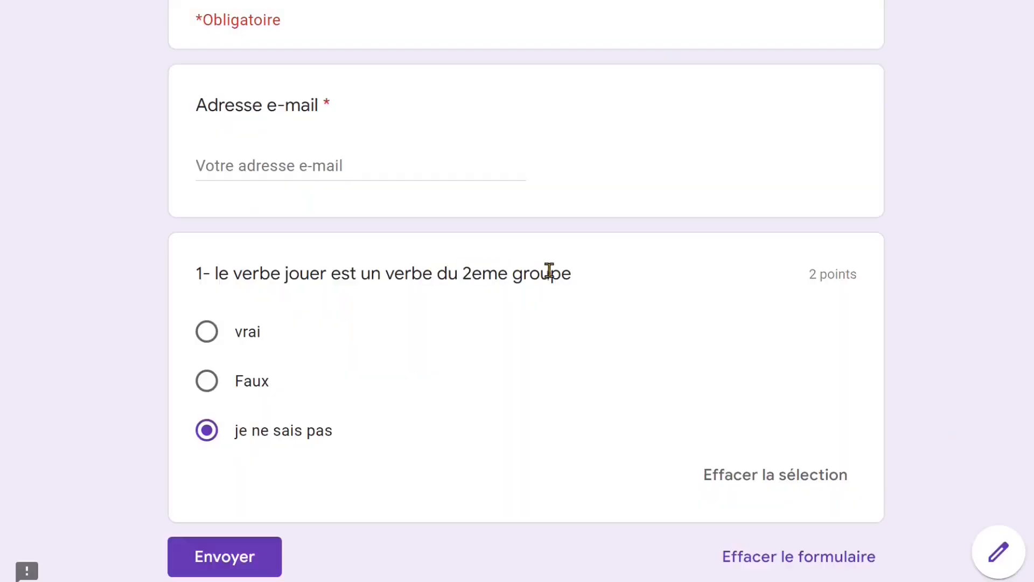
left_click(205, 337)
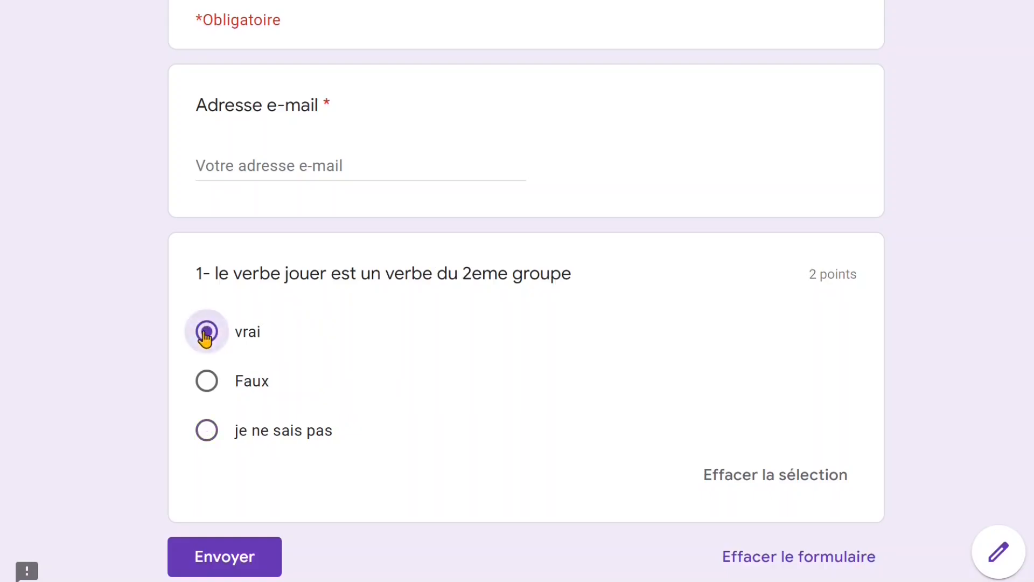
left_click(223, 562)
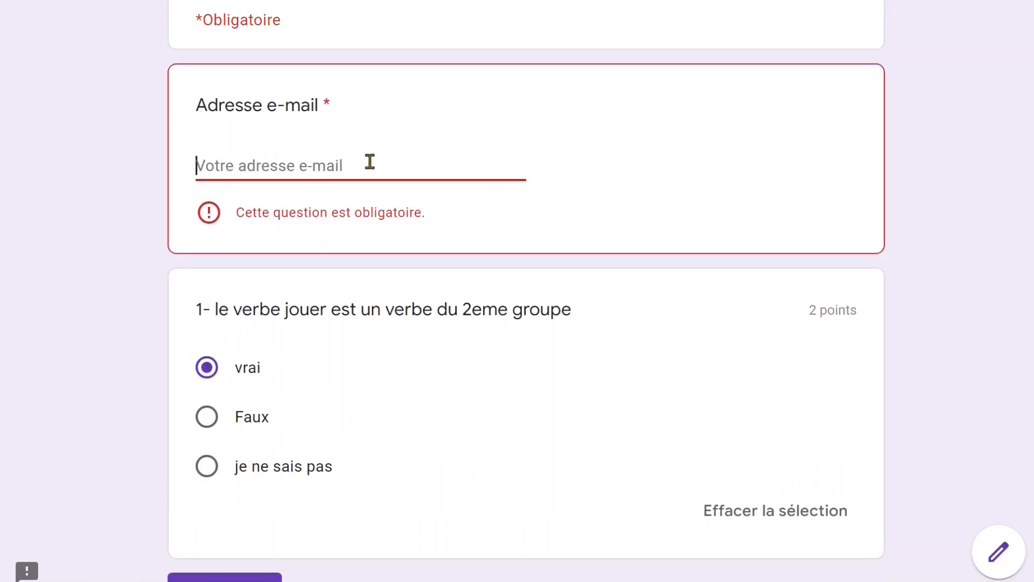
left_click(1001, 560)
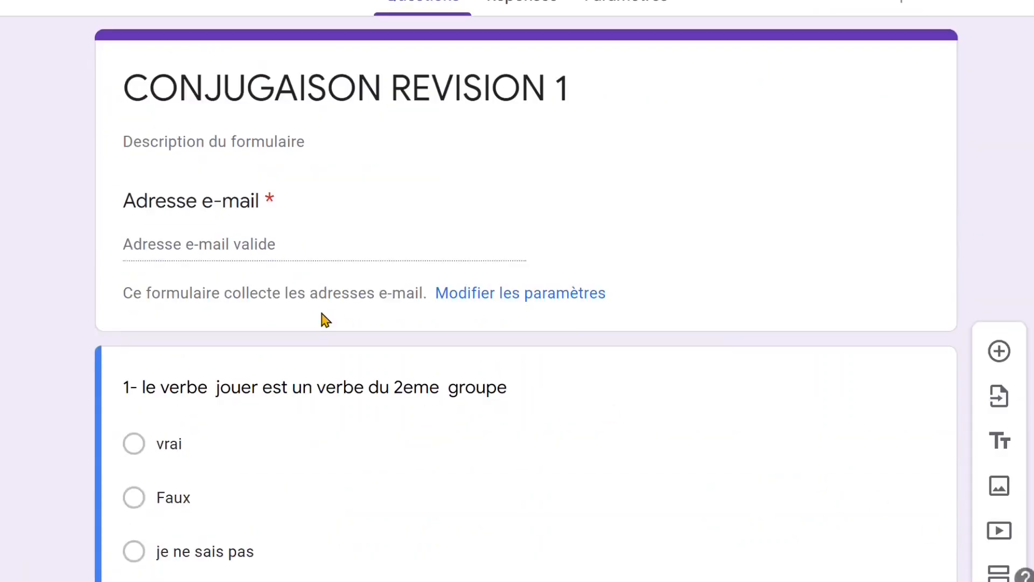
Open the form's settings and toggle "Collecter les adresses e-mail par défaut" in the default form settings.
left_click(505, 295)
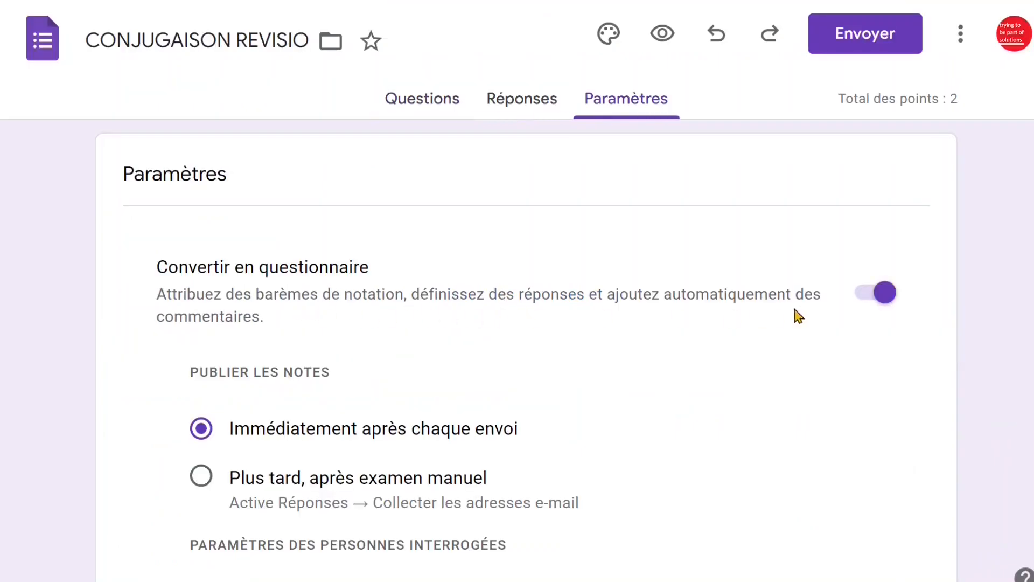
scroll(870, 345, "down", 15)
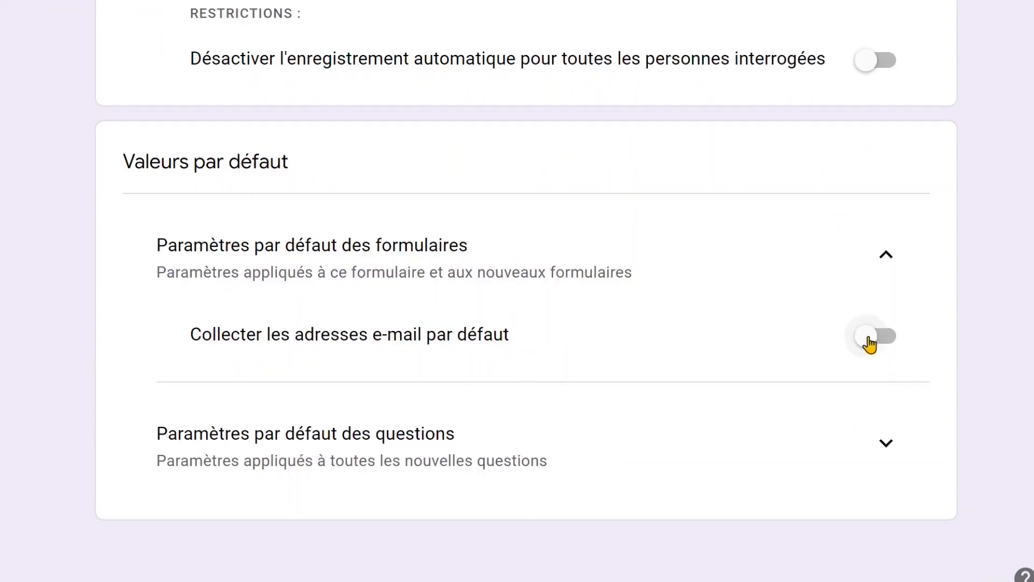
left_click(870, 345)
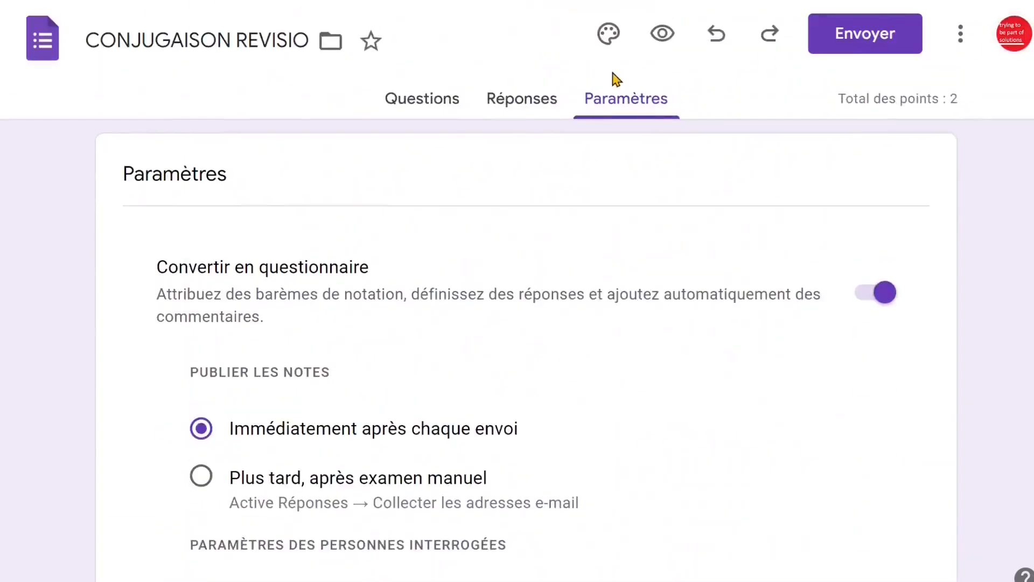
Preview the form again and try to submit it with the answer Faux.
left_click(666, 43)
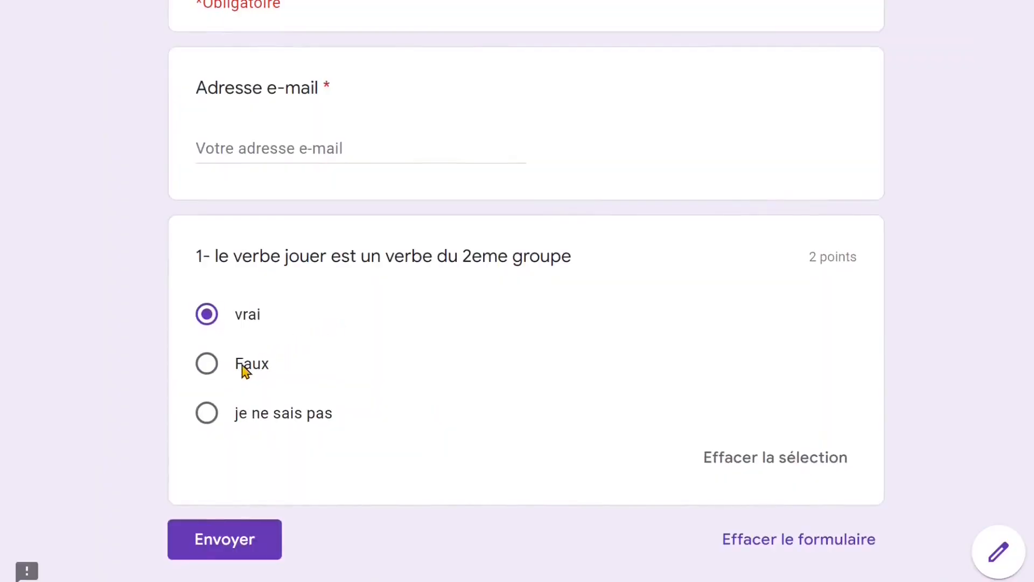
left_click(245, 370)
left_click(231, 548)
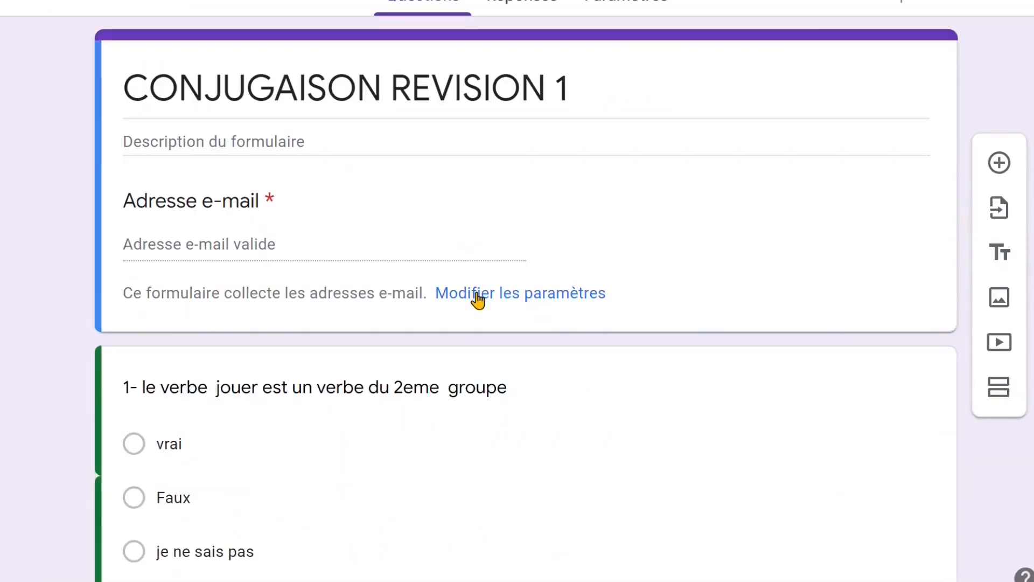
In the form's settings, publish grades "Immédiatement après chaque envoi" and turn off Collecter les adresses e-mail for responses.
left_click(477, 295)
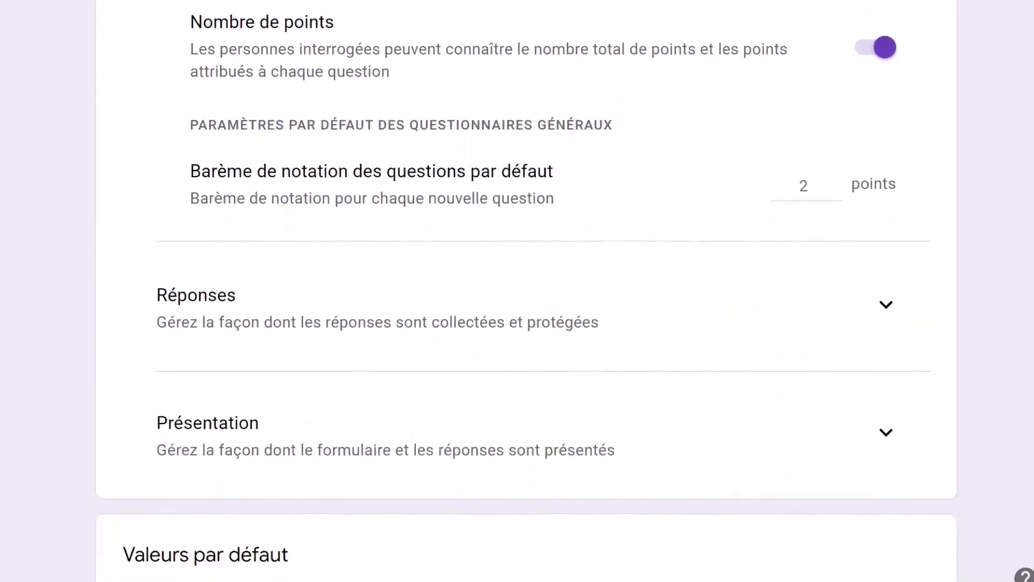
left_click(888, 312)
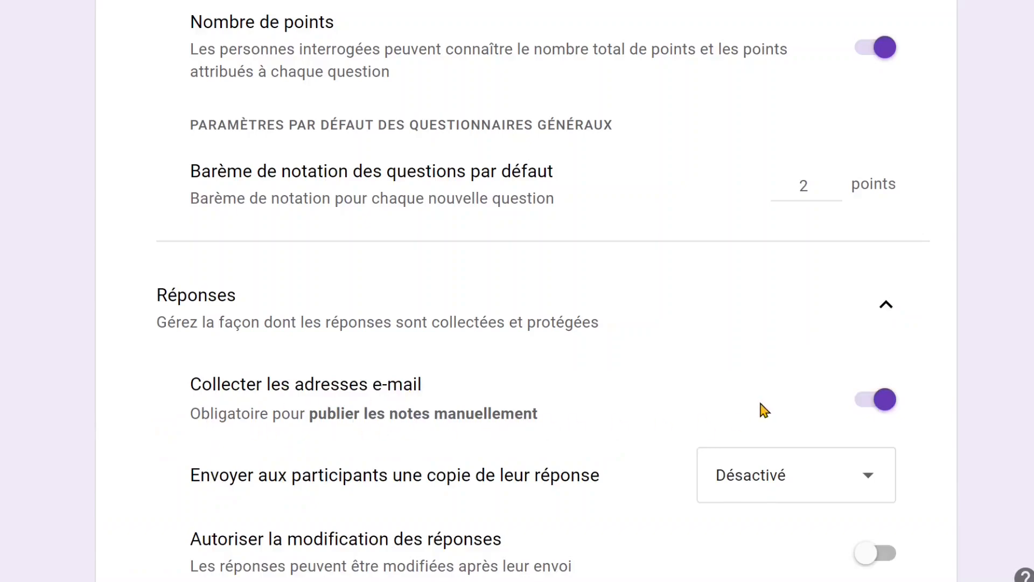
scroll(538, 296, "up", 10)
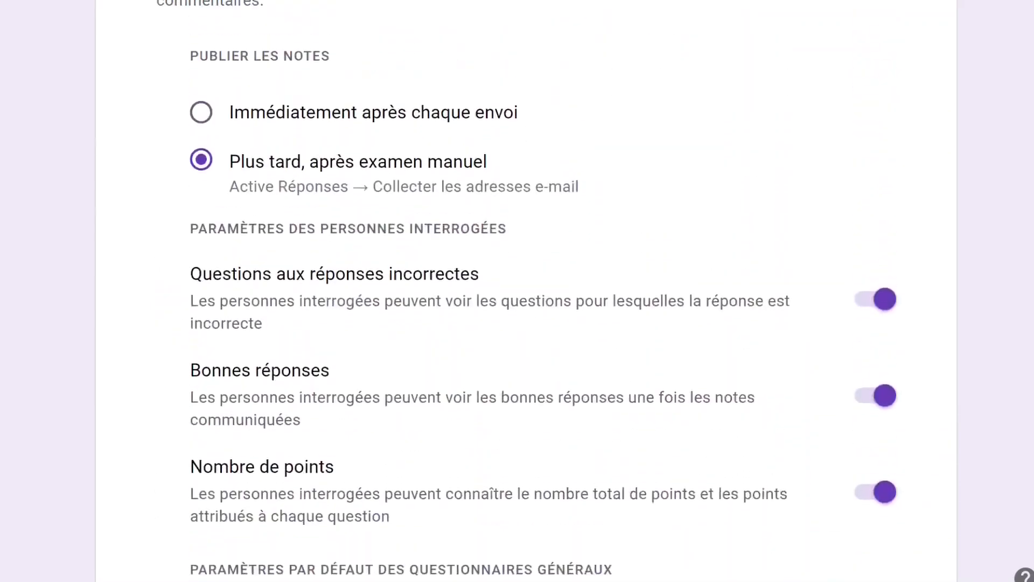
scroll(438, 273, "up", 1)
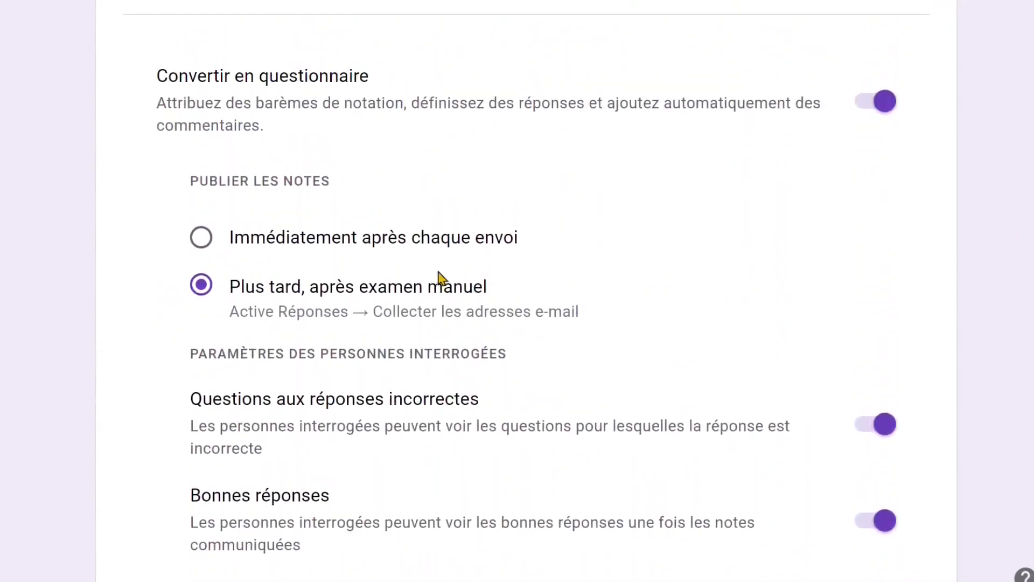
left_click(200, 240)
scroll(539, 323, "down", 11)
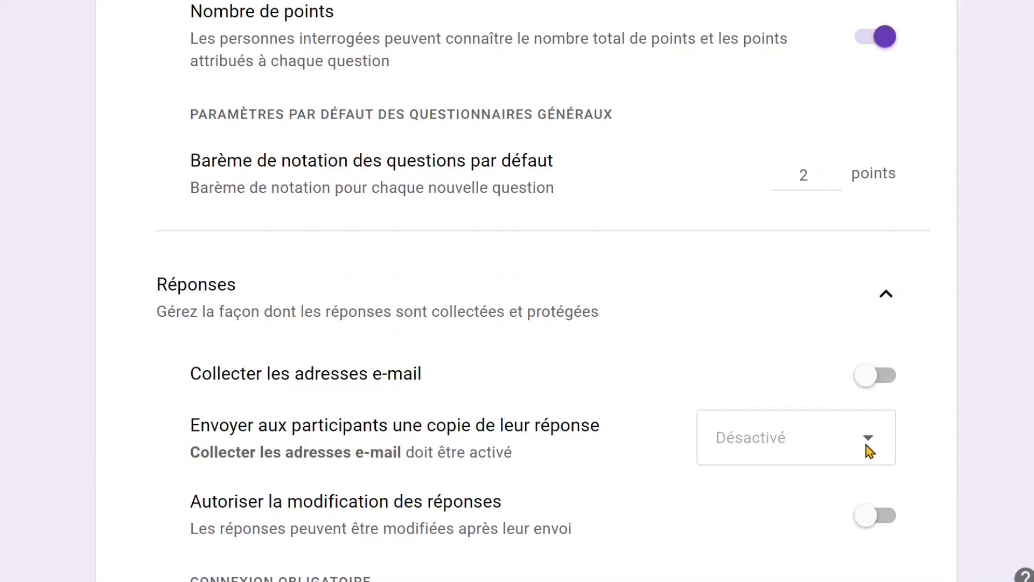
Preview the form, submit it with the answer vrai, and display the resulting grade.
scroll(764, 447, "up", 12)
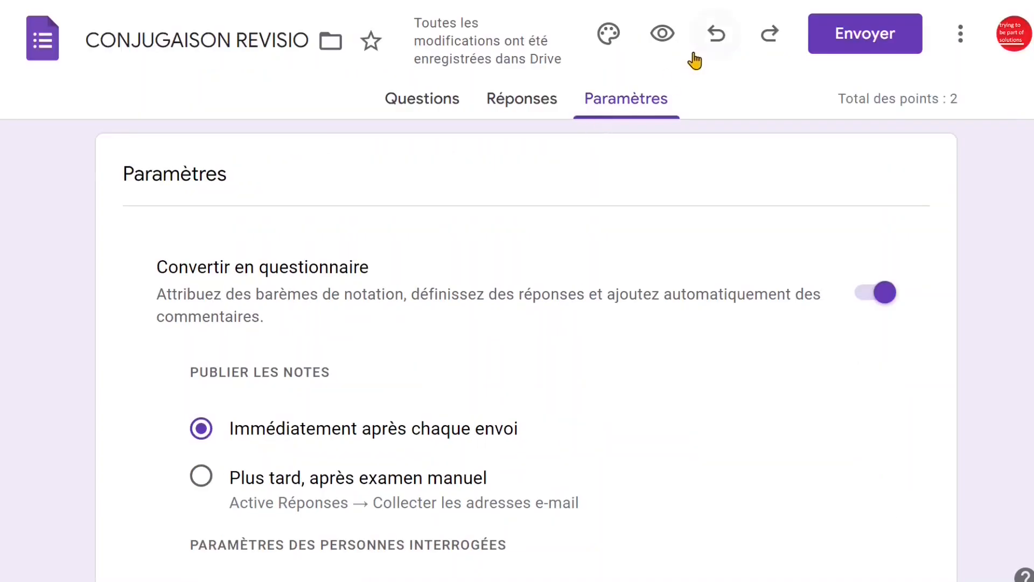
left_click(663, 39)
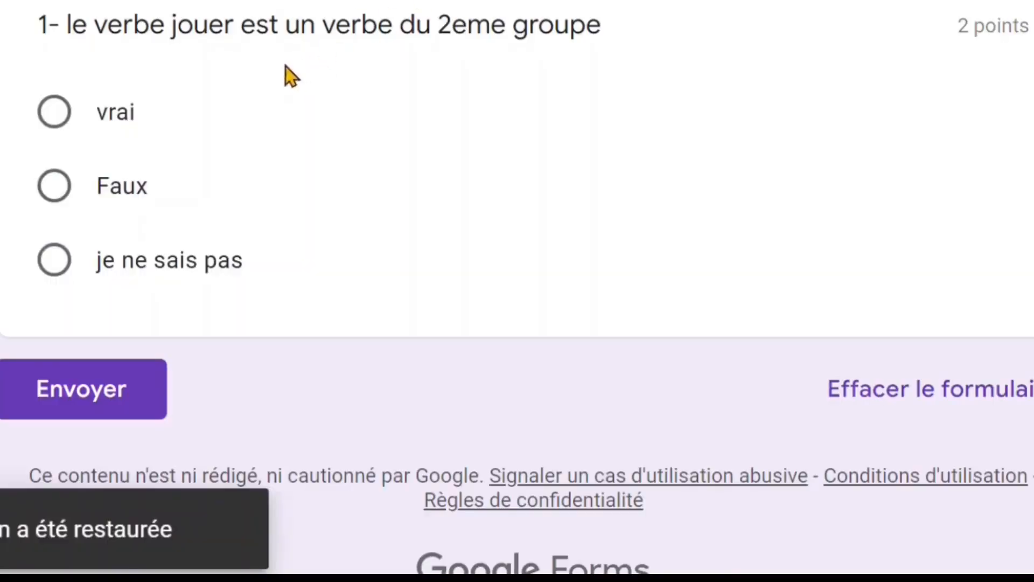
left_click(56, 120)
left_click(83, 452)
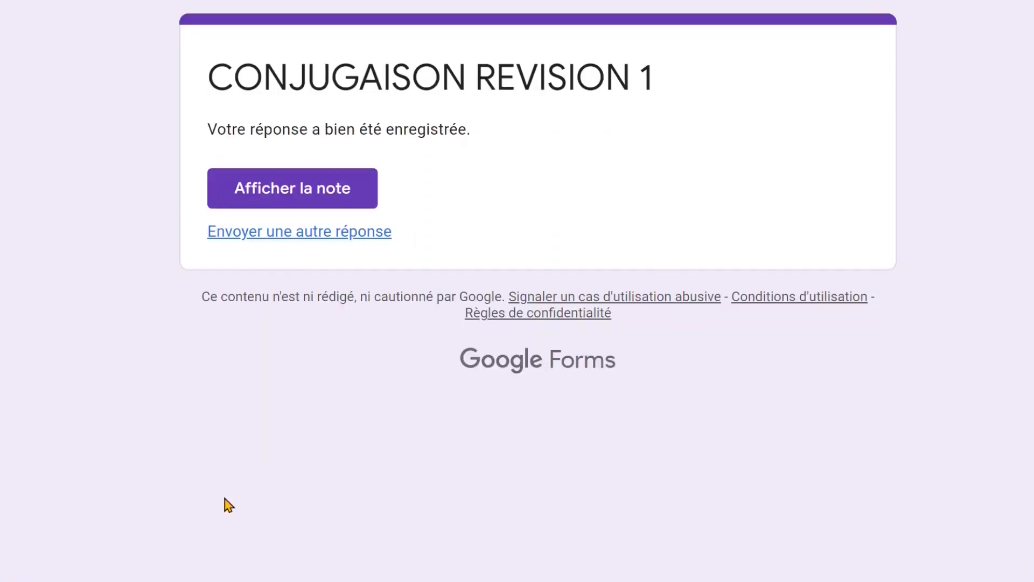
left_click(311, 203)
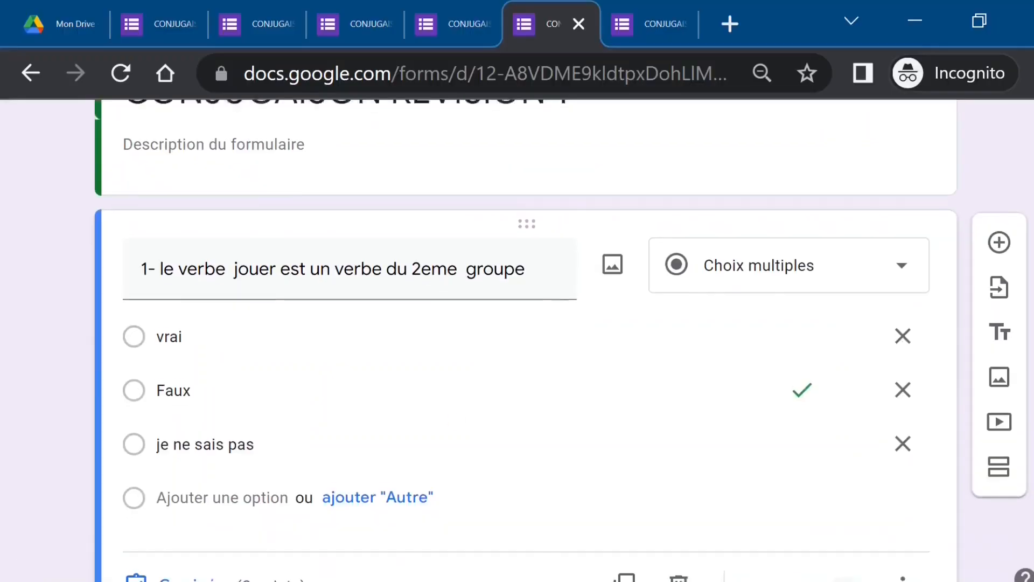
Duplicate question 1 and reword the copy as "2- le verbe aller est un verbe du 3eme groupe".
scroll(517, 340, "down", 2)
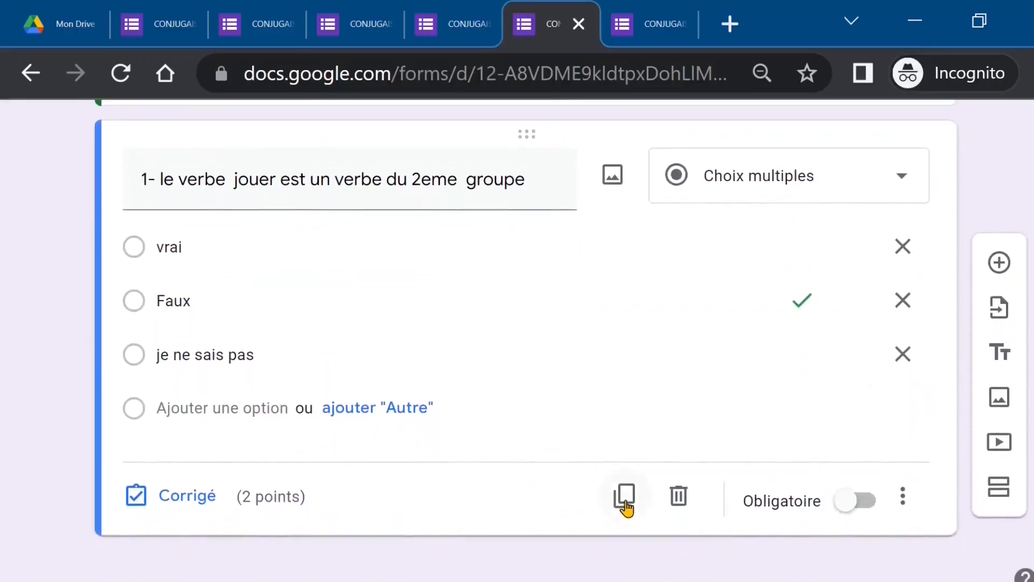
left_click(625, 505)
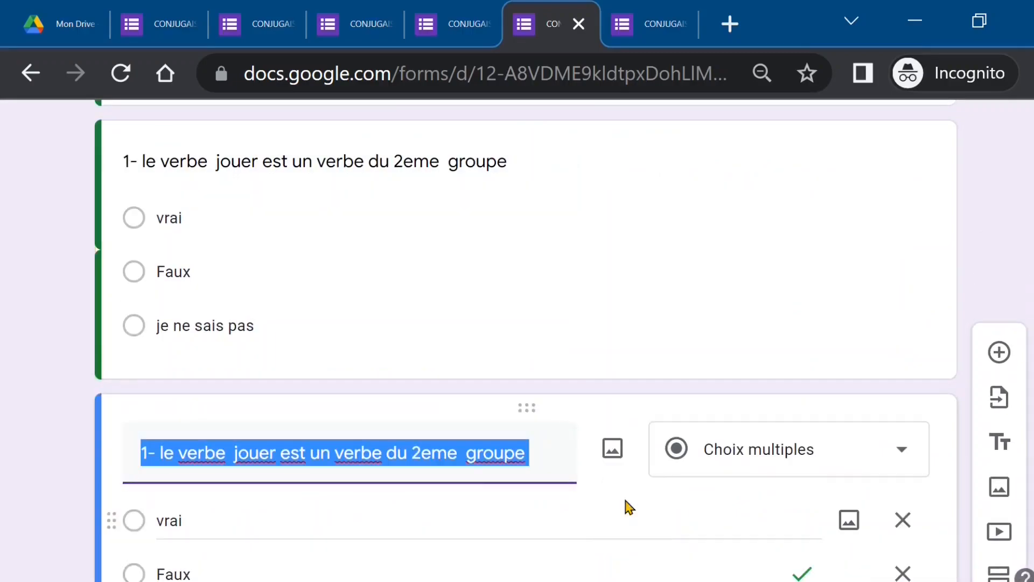
left_click(146, 455)
key("BackSpace")
type("2")
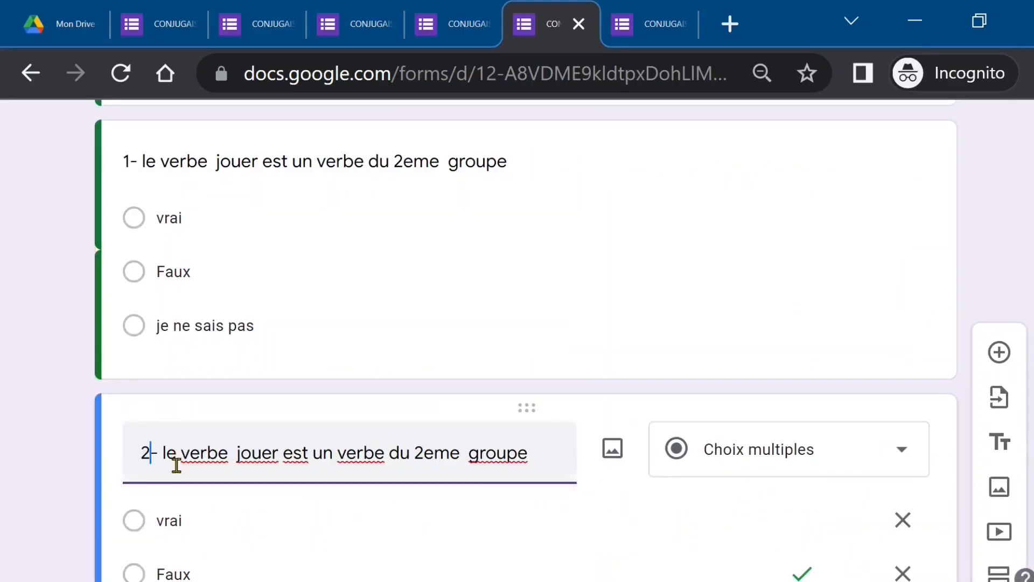
double_click(265, 455)
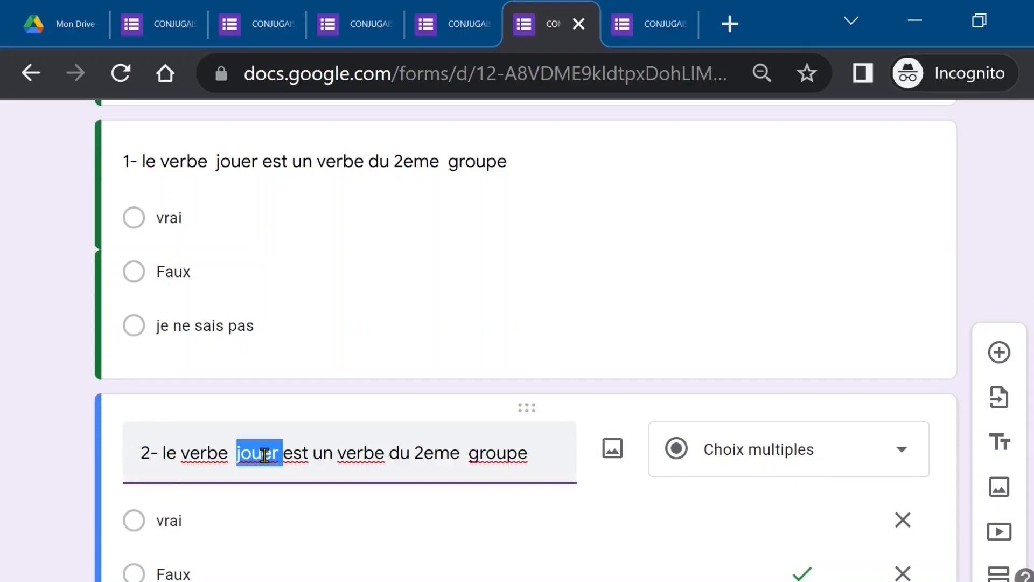
type("aller")
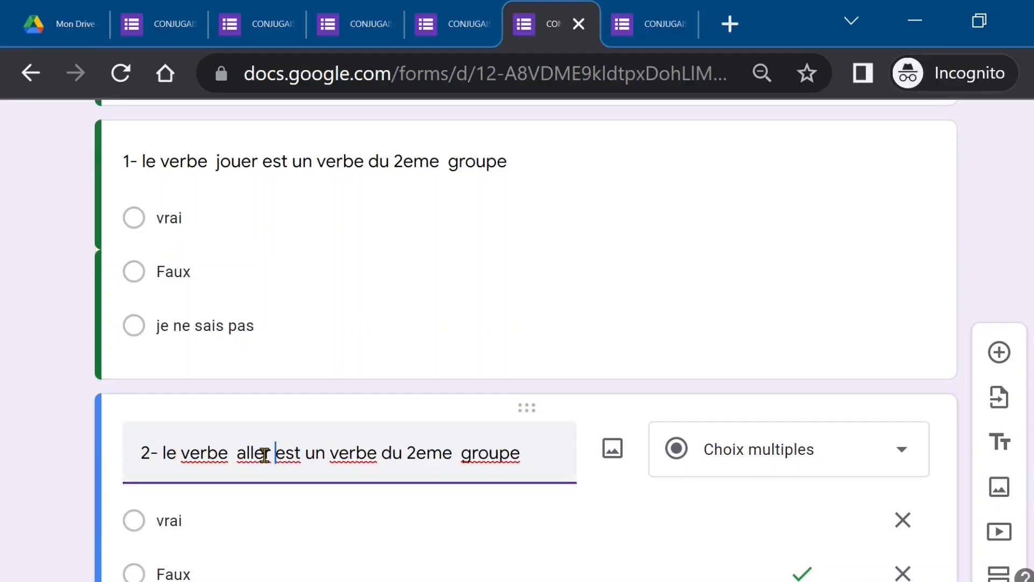
left_click(416, 455)
key("BackSpace")
type("3")
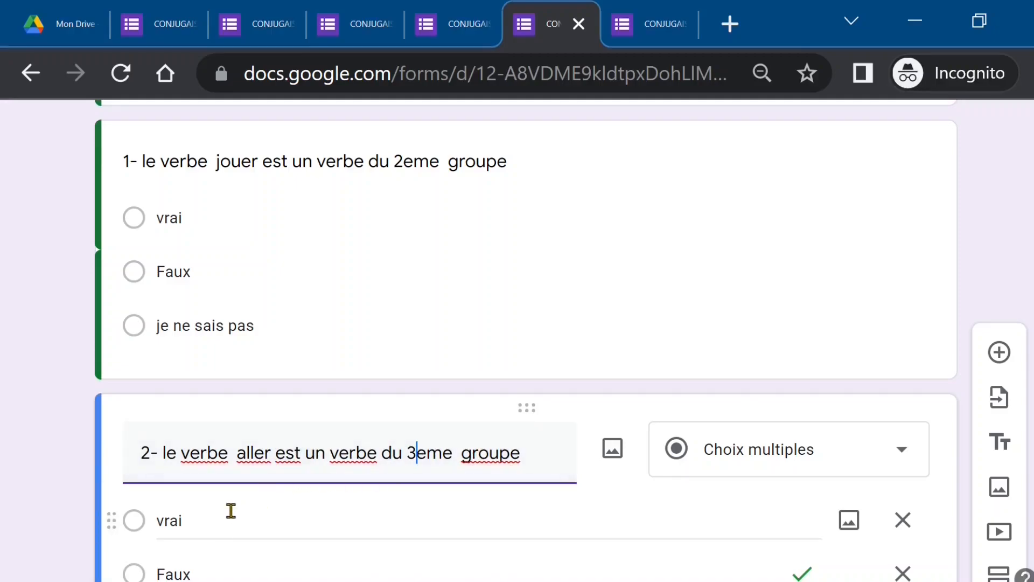
Duplicate question 2 and reword the copy as "3- le verbe écrire est un verbe du 3eme groupe".
scroll(525, 340, "down", 3)
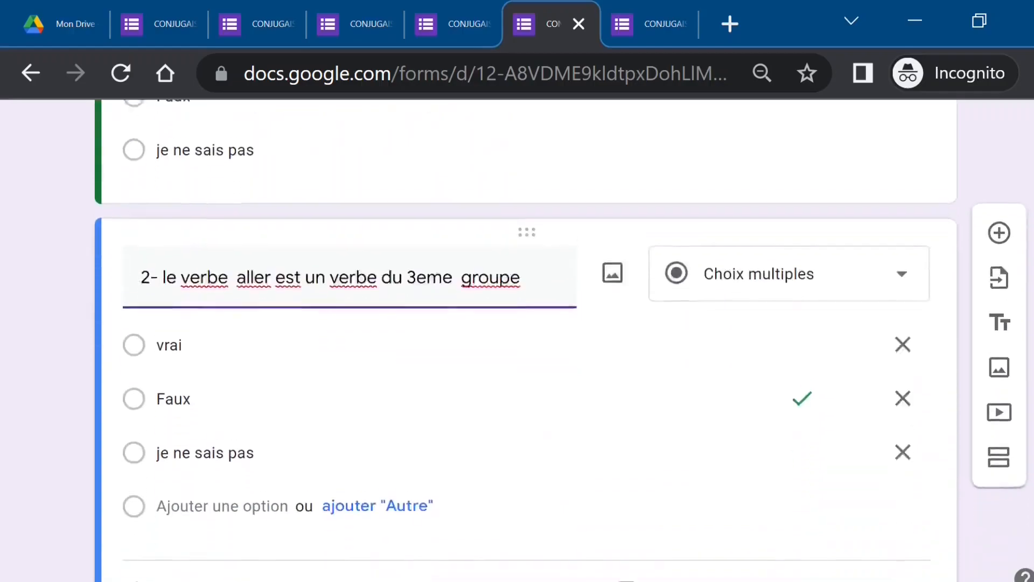
scroll(249, 485, "down", 2)
left_click(250, 485)
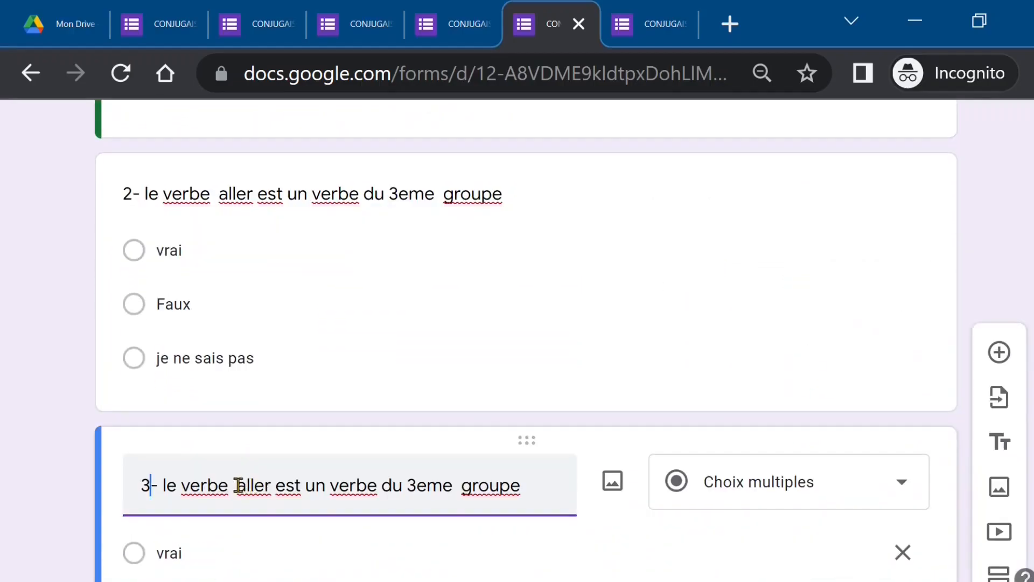
double_click(238, 485)
type("écrire")
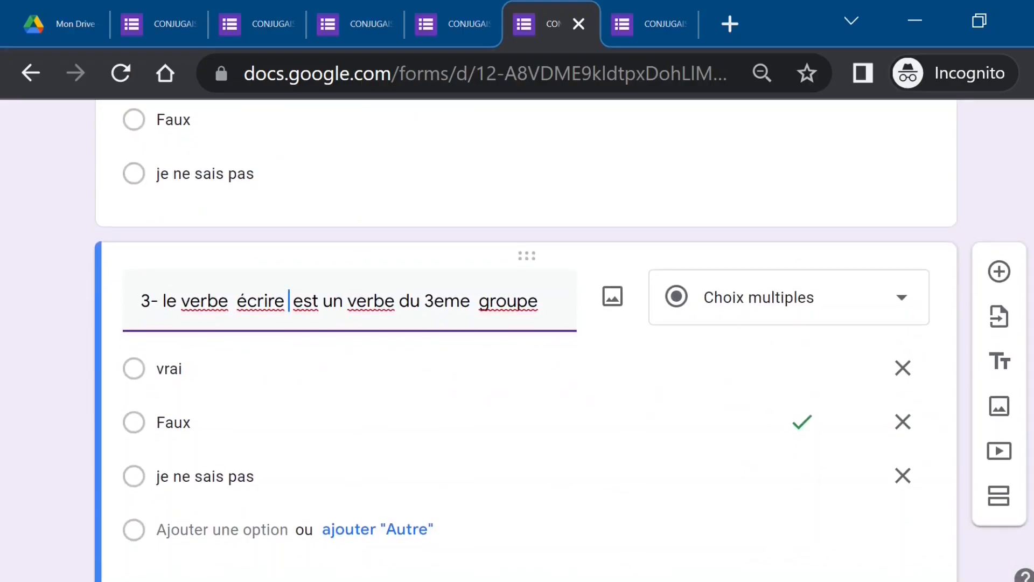
In the answer key of question 3, mark vrai as the correct answer instead of Faux.
scroll(526, 340, "down", 2)
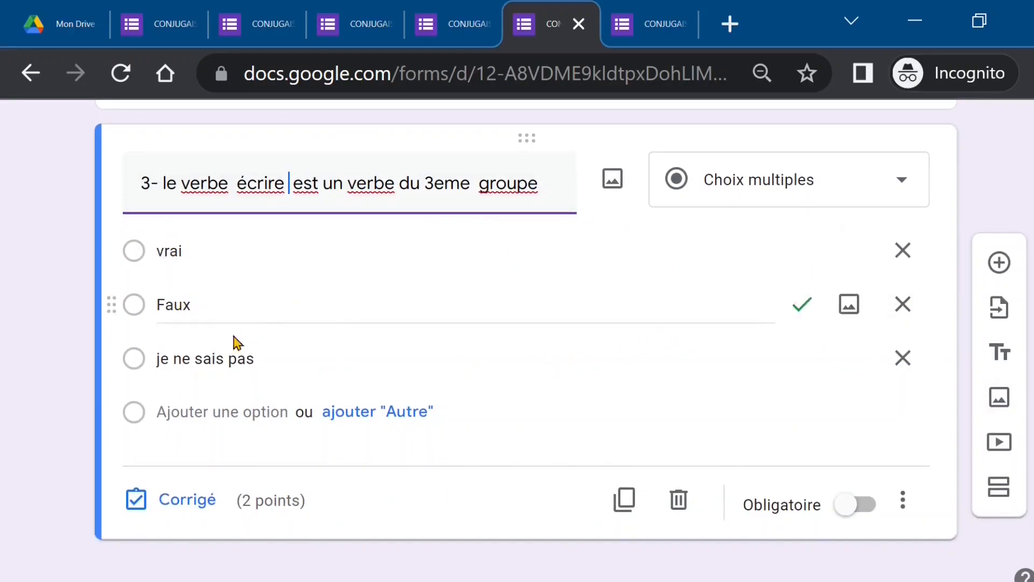
left_click(178, 502)
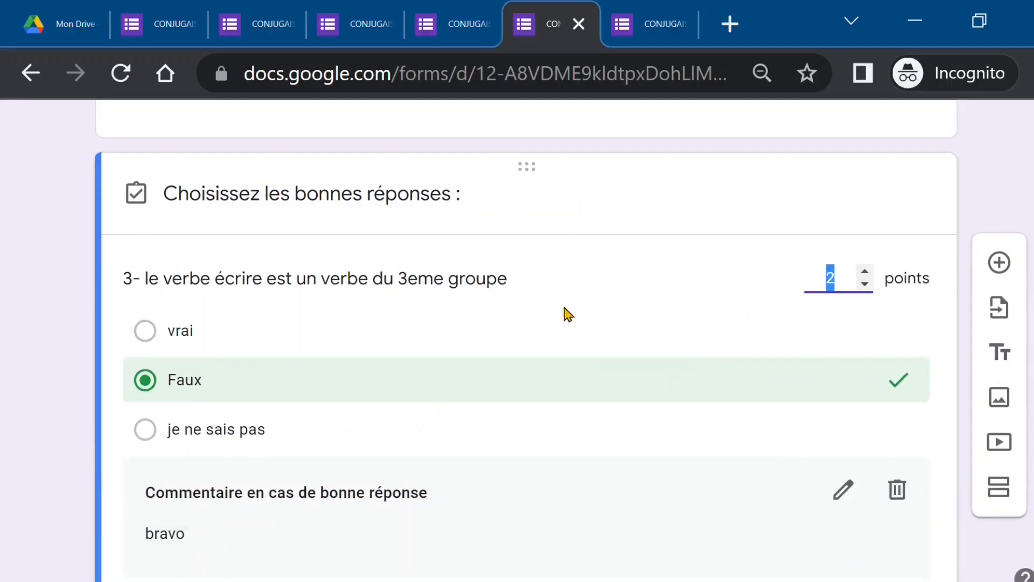
left_click(204, 330)
left_click(197, 379)
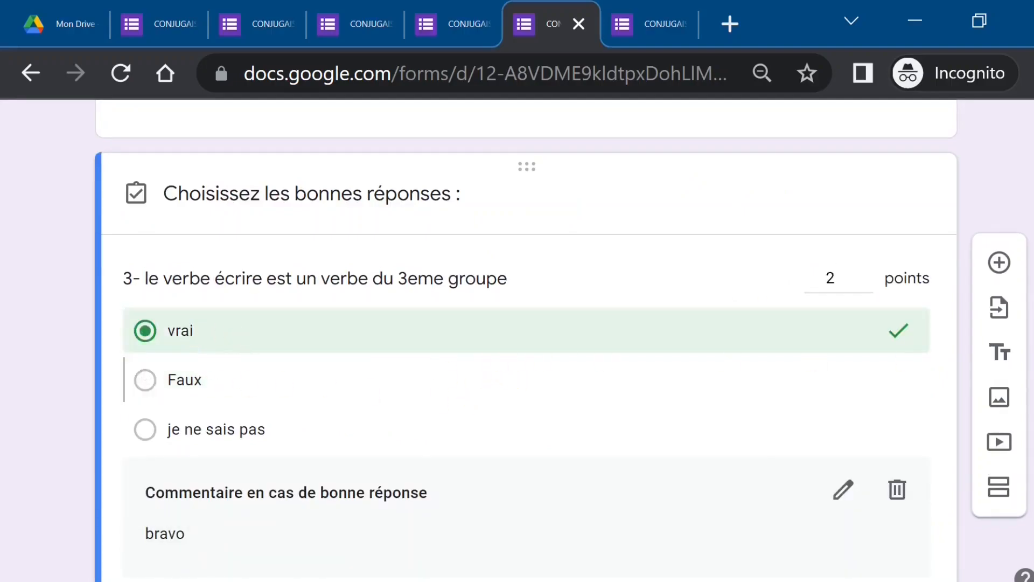
In the answer key of question 2, mark vrai as the correct answer instead of Faux.
scroll(998, 278, "up", 6)
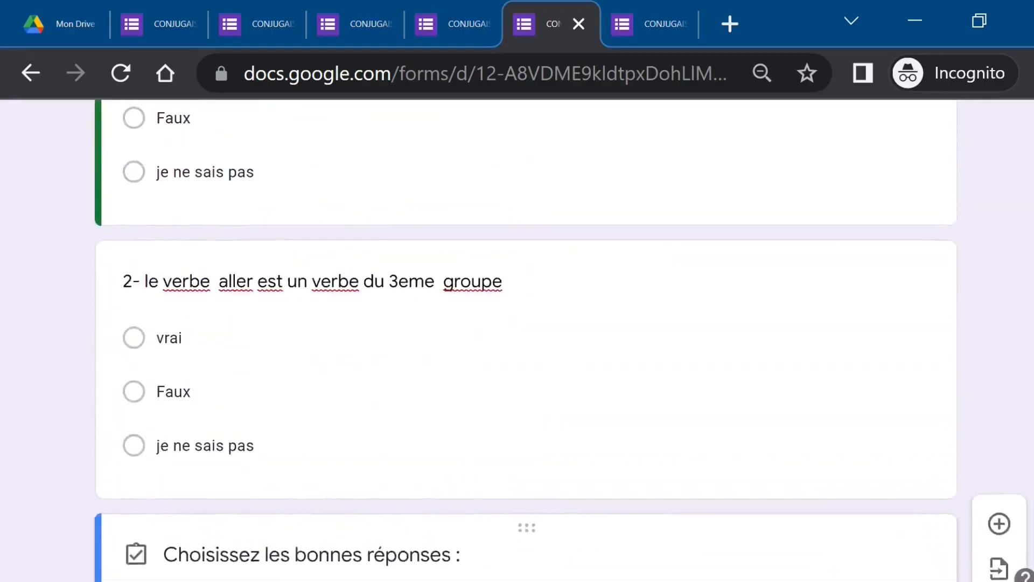
left_click(490, 352)
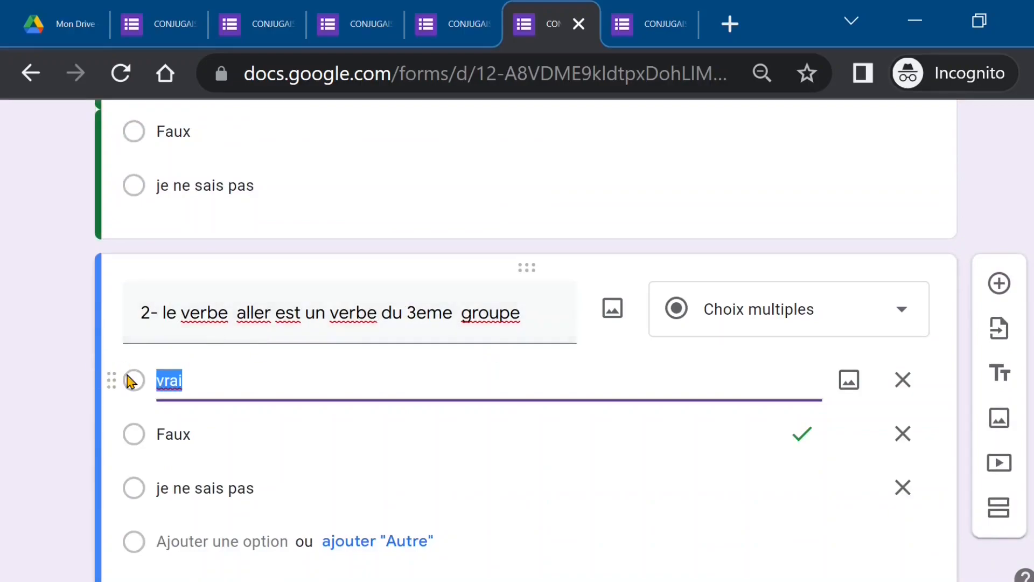
left_click(800, 441)
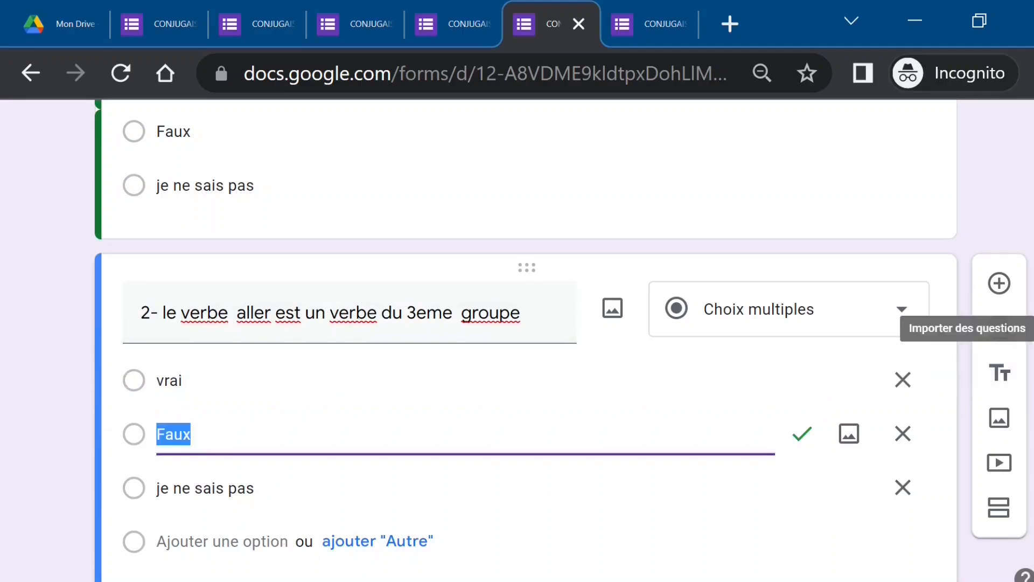
scroll(999, 329, "down", 1)
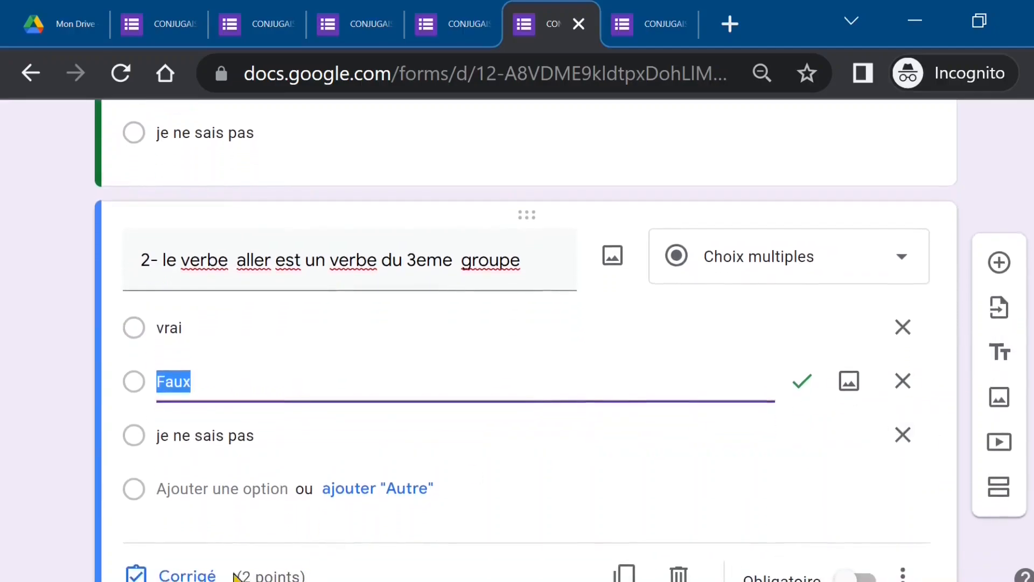
left_click(187, 575)
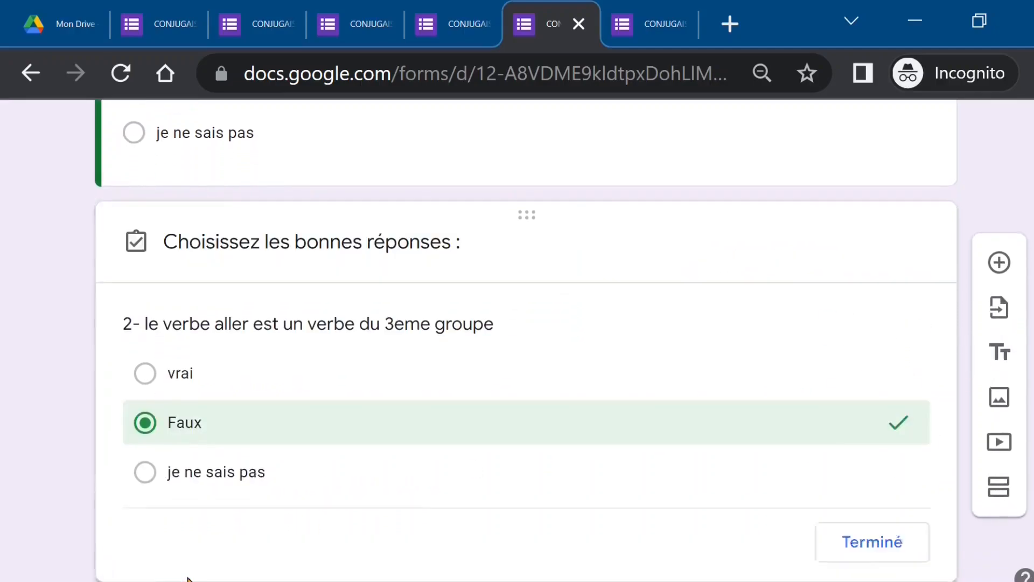
left_click(186, 381)
left_click(176, 431)
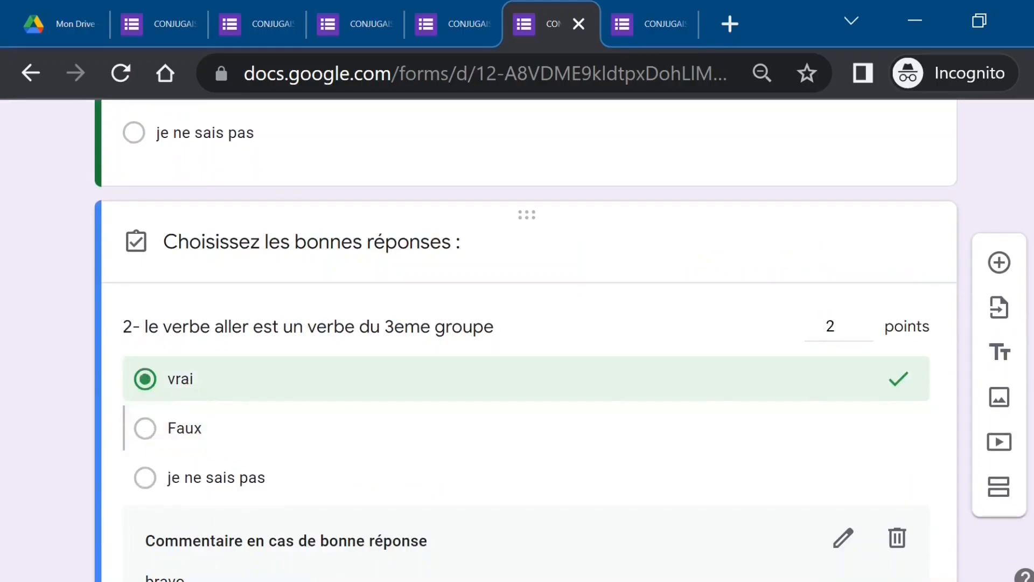
Add "4- le verbe jouer au passé composé se conuugue avec l'auxiliare" with options être, avoir, je ne sais pas, and avoir as the correct answer.
scroll(517, 345, "down", 3)
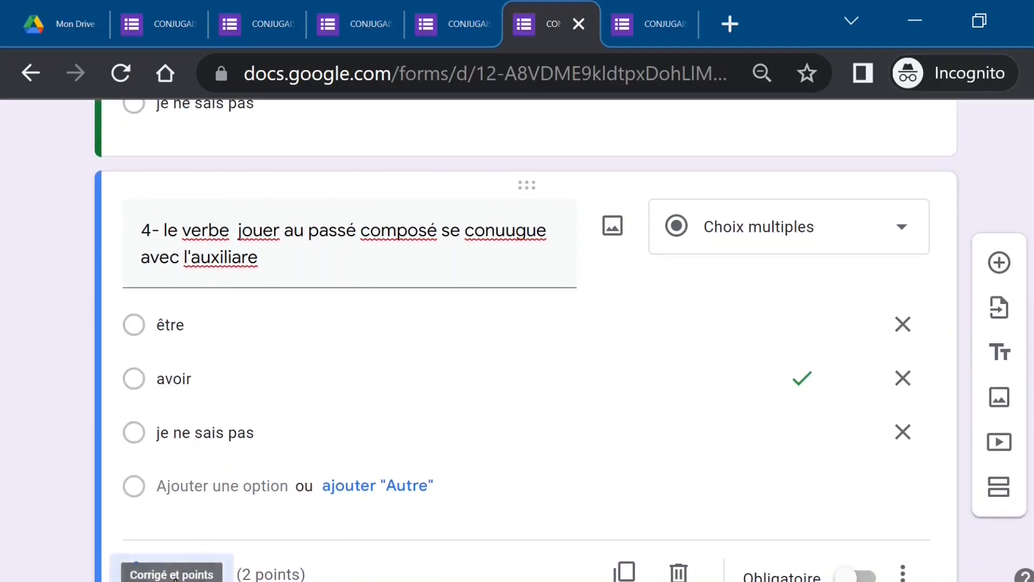
left_click(173, 572)
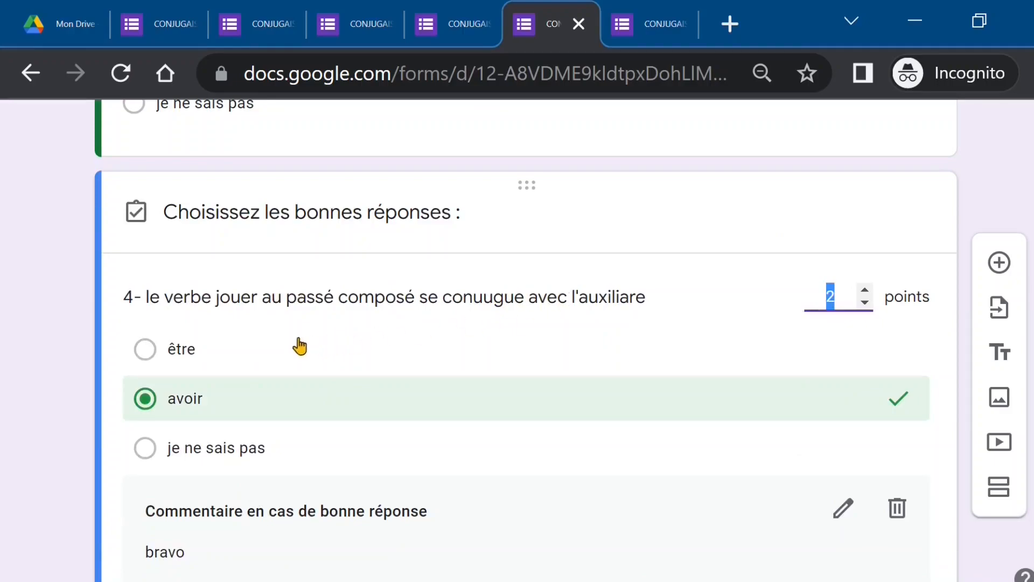
left_click(186, 409)
left_click(205, 409)
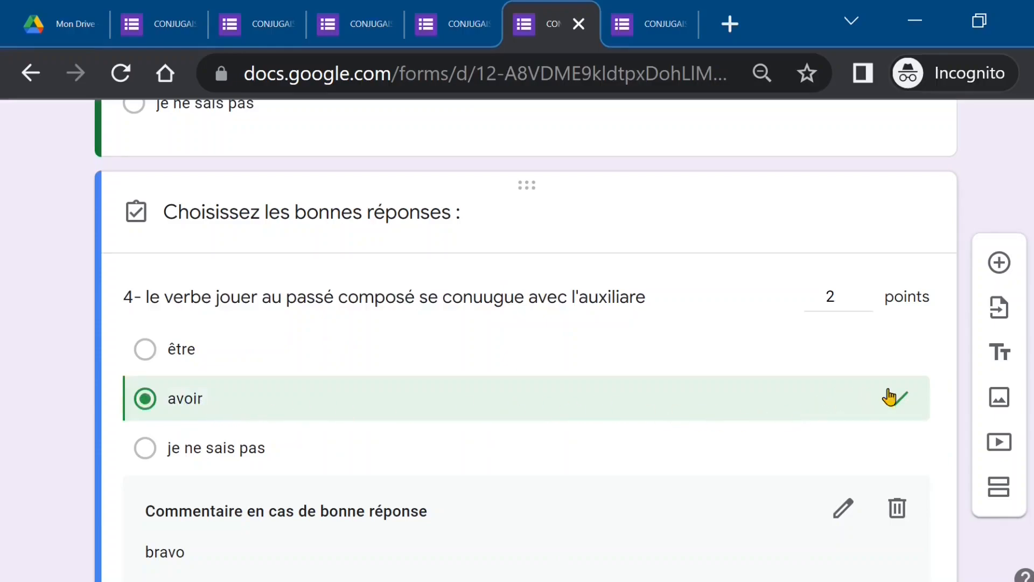
Review the questions in the editor and in the form preview to check their order.
scroll(525, 328, "down", 8)
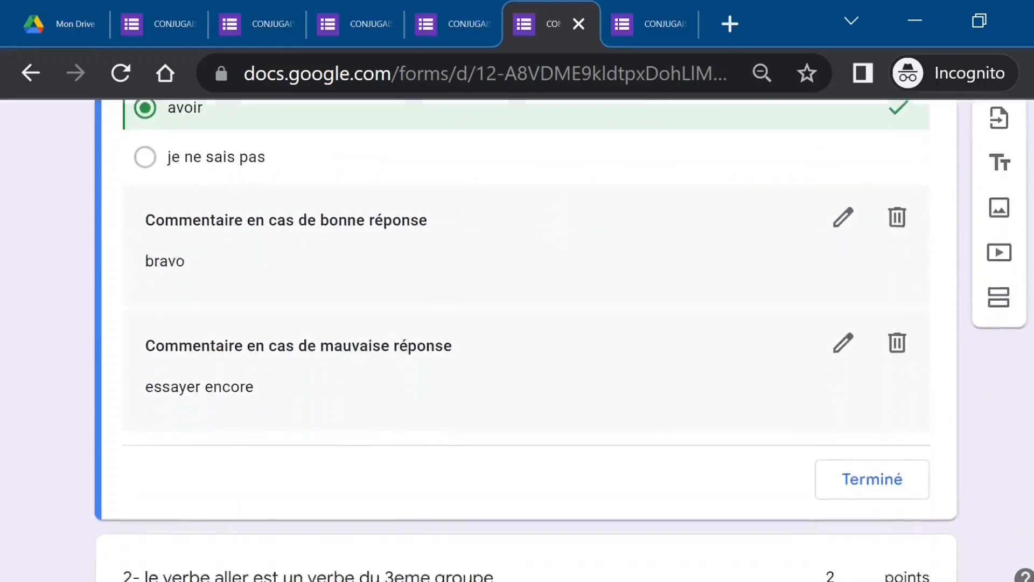
scroll(525, 329, "down", 6)
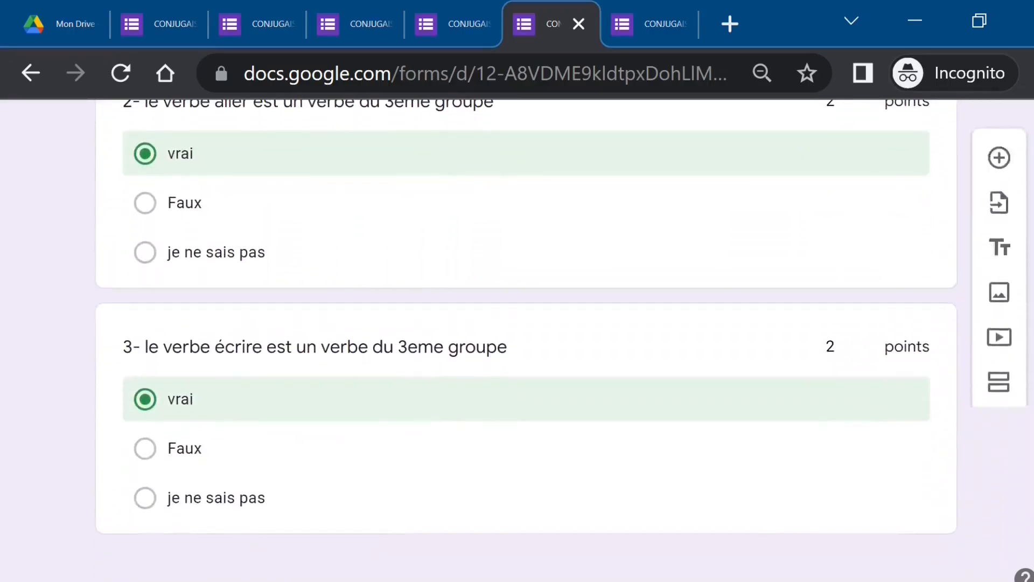
scroll(525, 329, "up", 4)
scroll(525, 328, "up", 15)
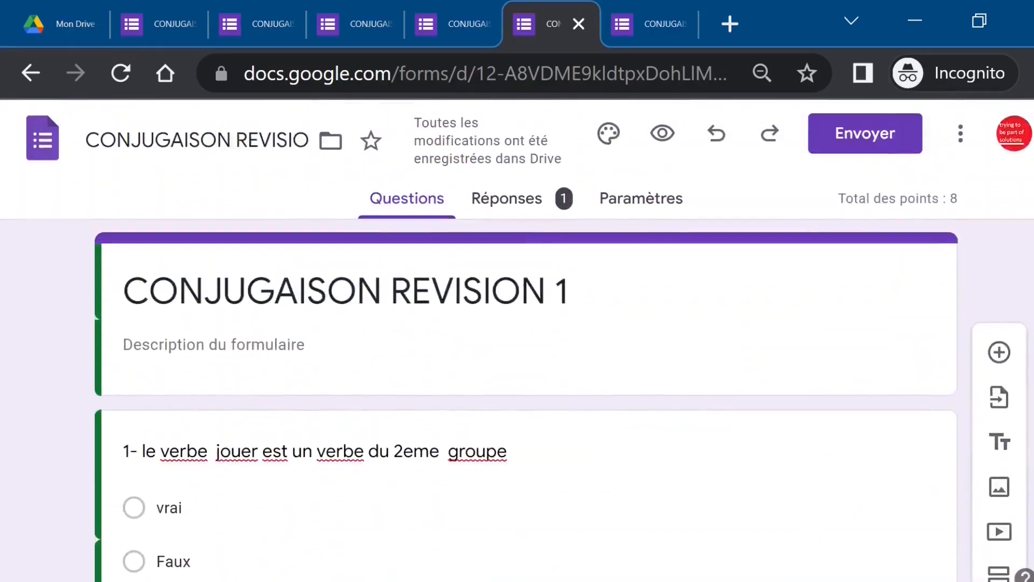
left_click(666, 139)
scroll(526, 291, "down", 10)
scroll(527, 291, "up", 7)
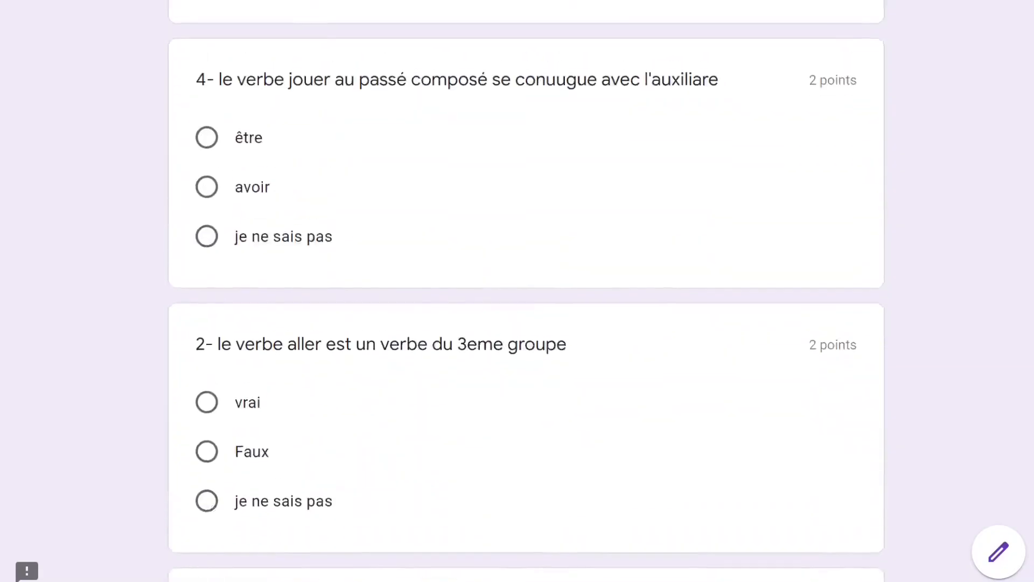
scroll(235, 80, "up", 2)
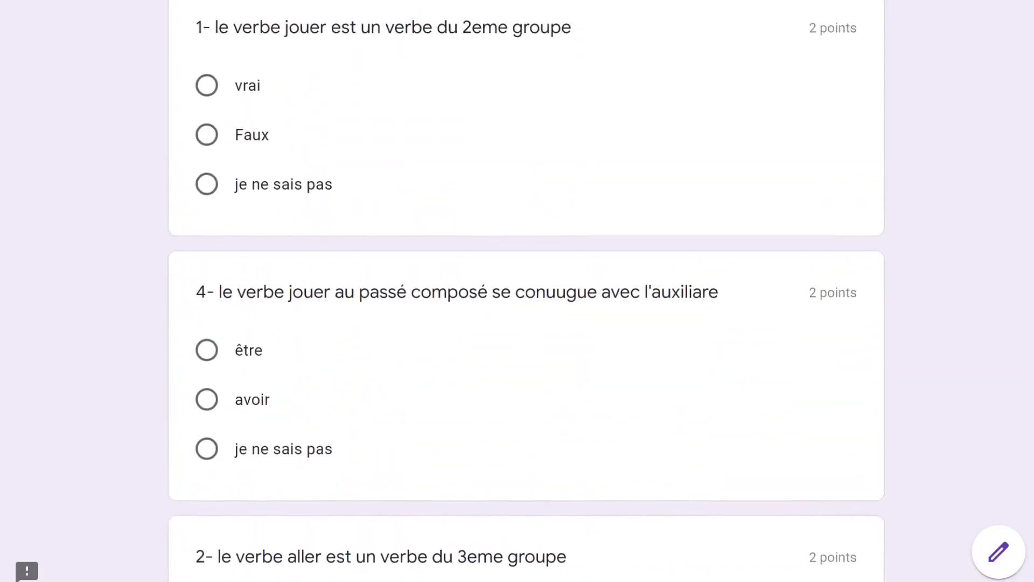
Return to the form editor and move question 4 below question 3.
left_click(998, 551)
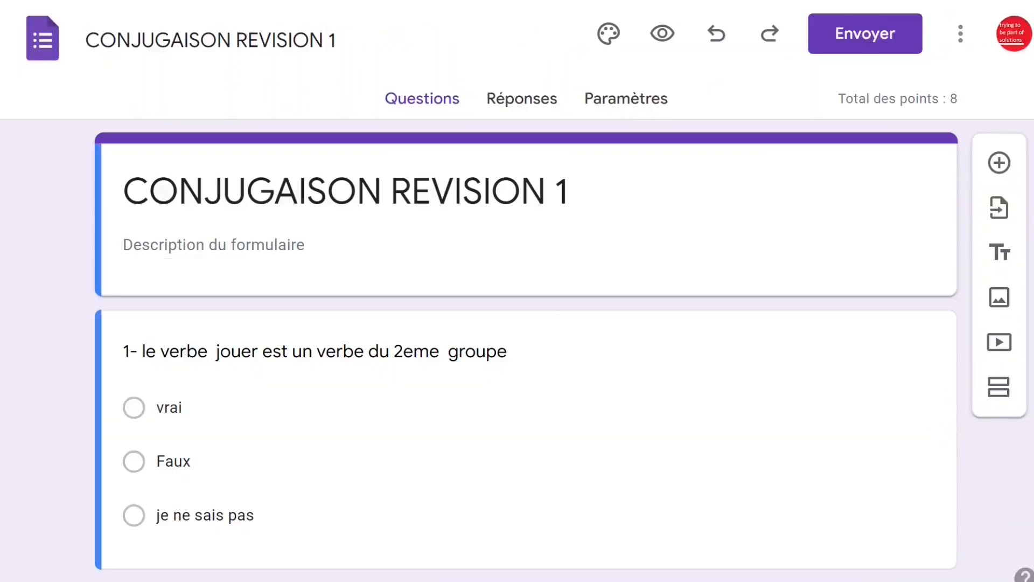
scroll(517, 291, "down", 4)
scroll(871, 325, "down", 3)
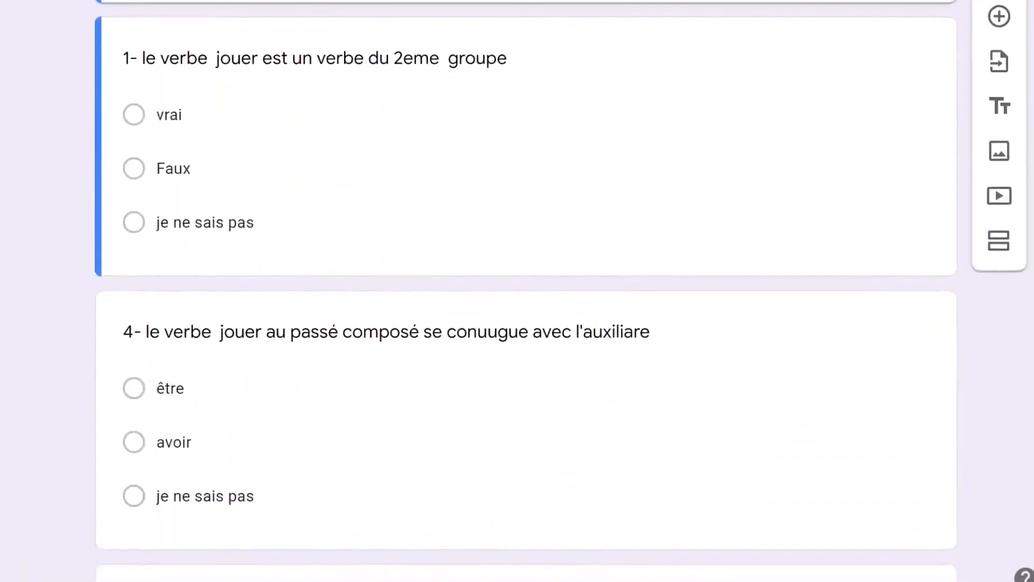
left_click_drag(794, 262, 782, 506)
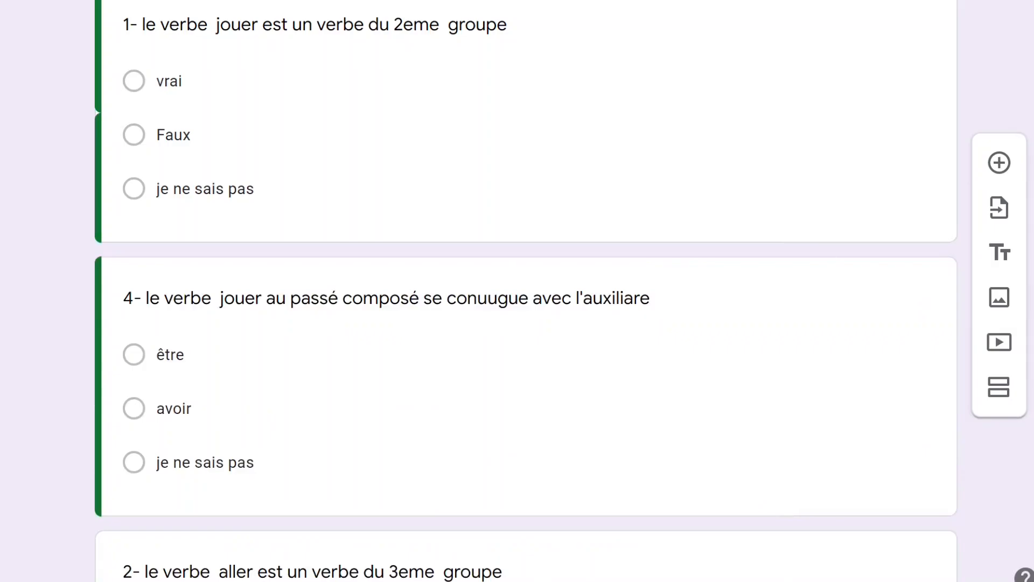
scroll(526, 290, "up", 3)
scroll(526, 291, "down", 5)
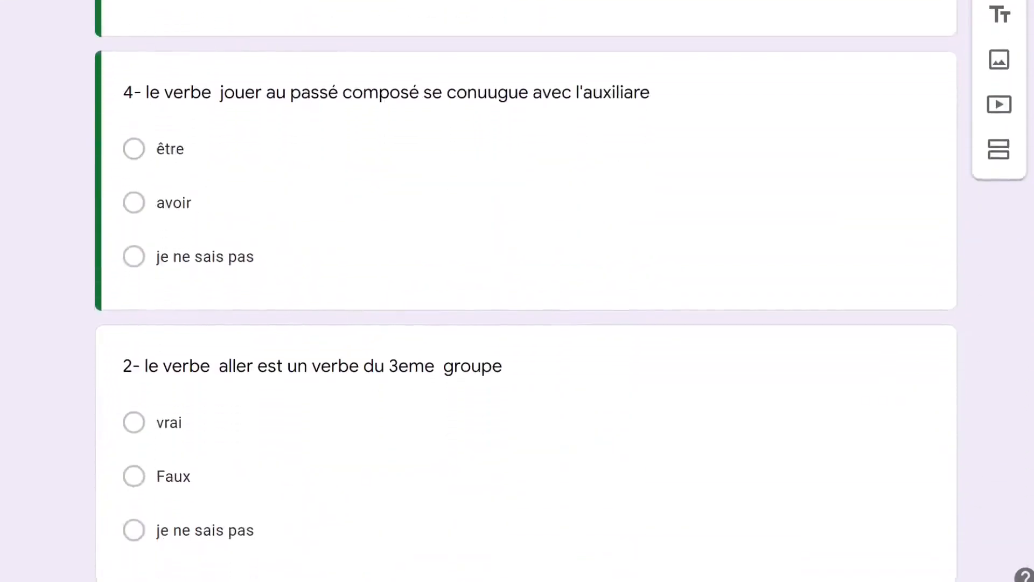
scroll(733, 95, "down", 1)
left_click_drag(746, 37, 760, 508)
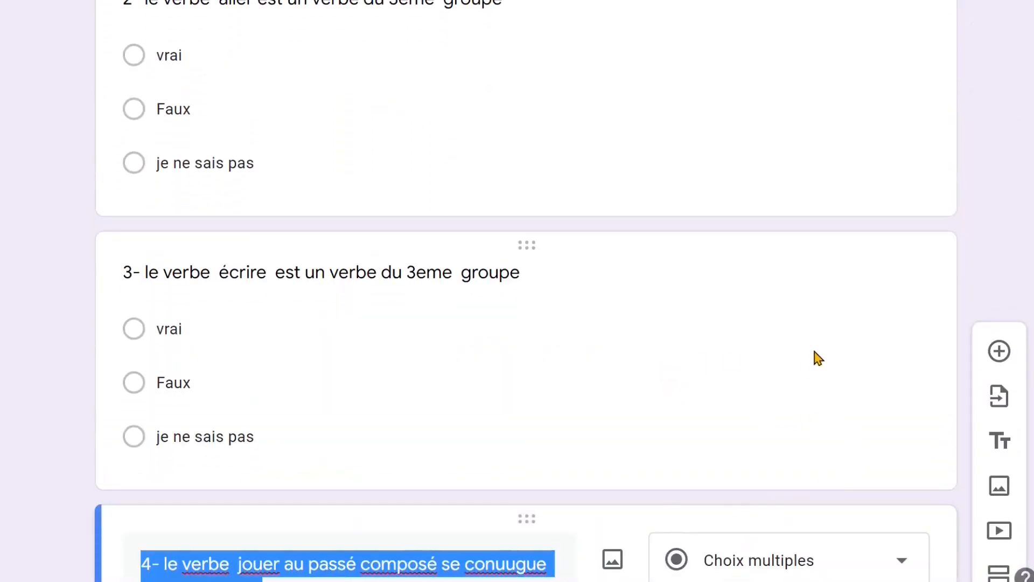
Add the question "5- les verbes en français sont de x groupes x=" after question 4, with the options 1, 2, 3 and 4.
left_click(813, 345)
scroll(517, 291, "down", 5)
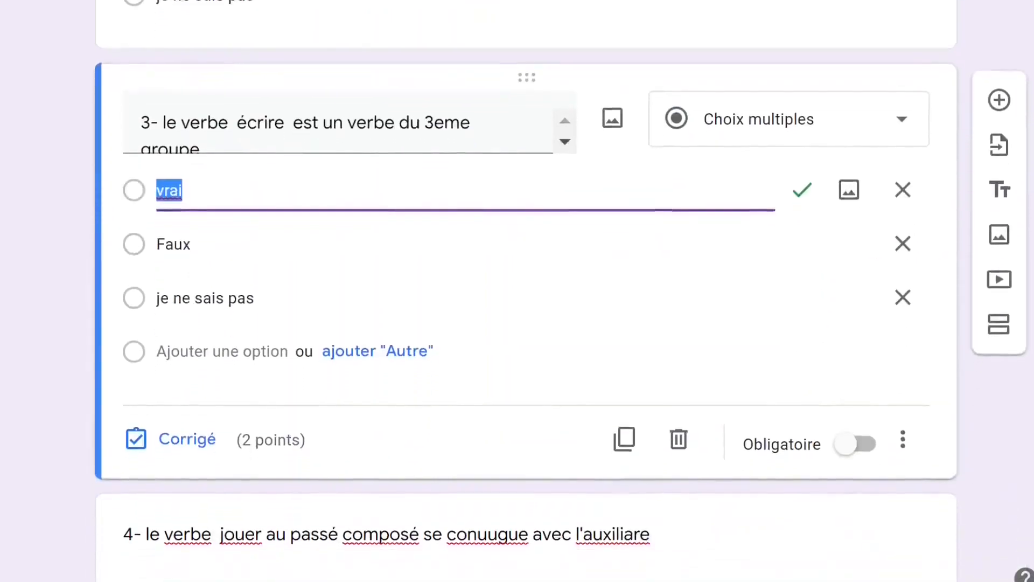
scroll(517, 291, "down", 3)
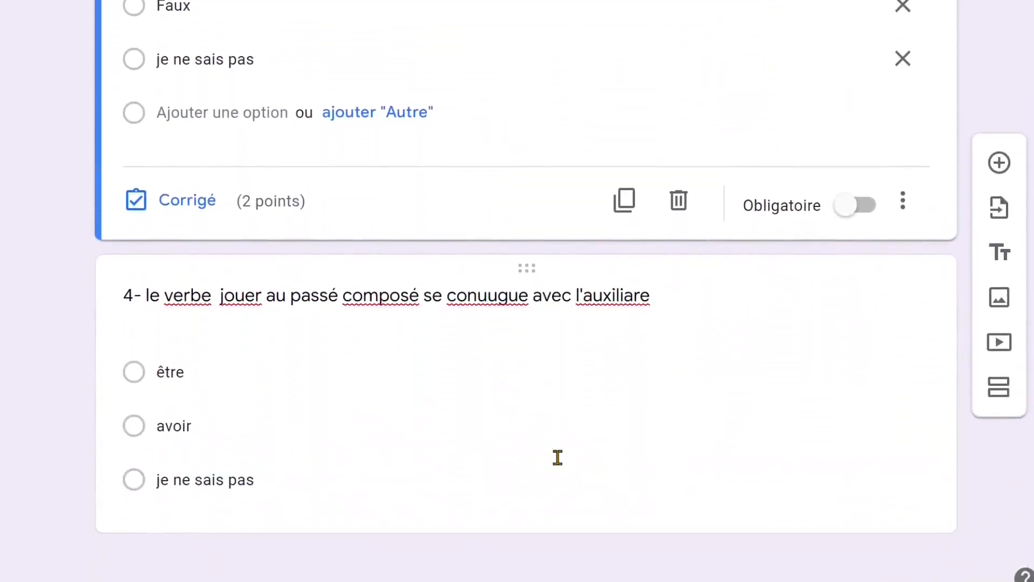
left_click(523, 412)
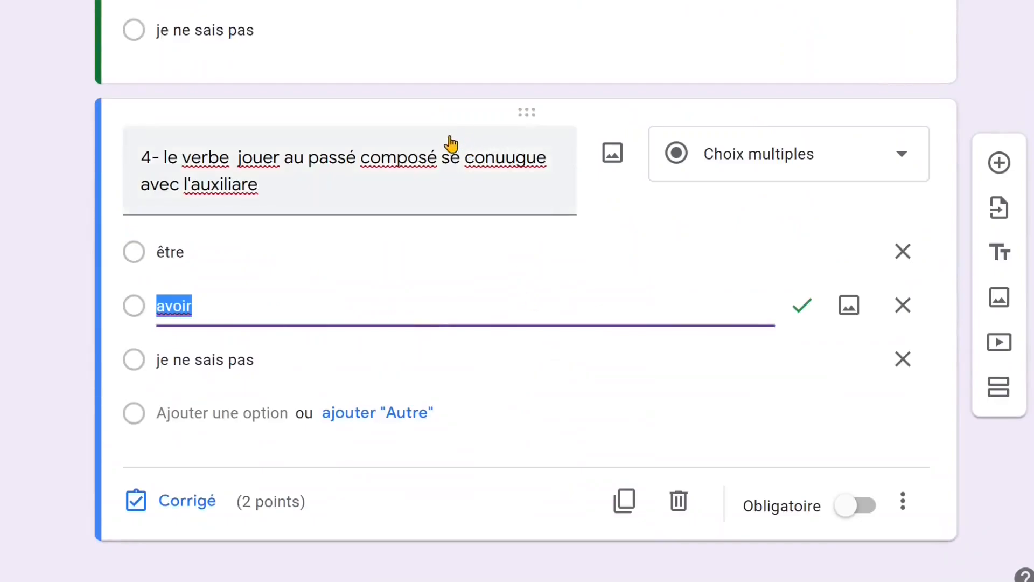
type("n")
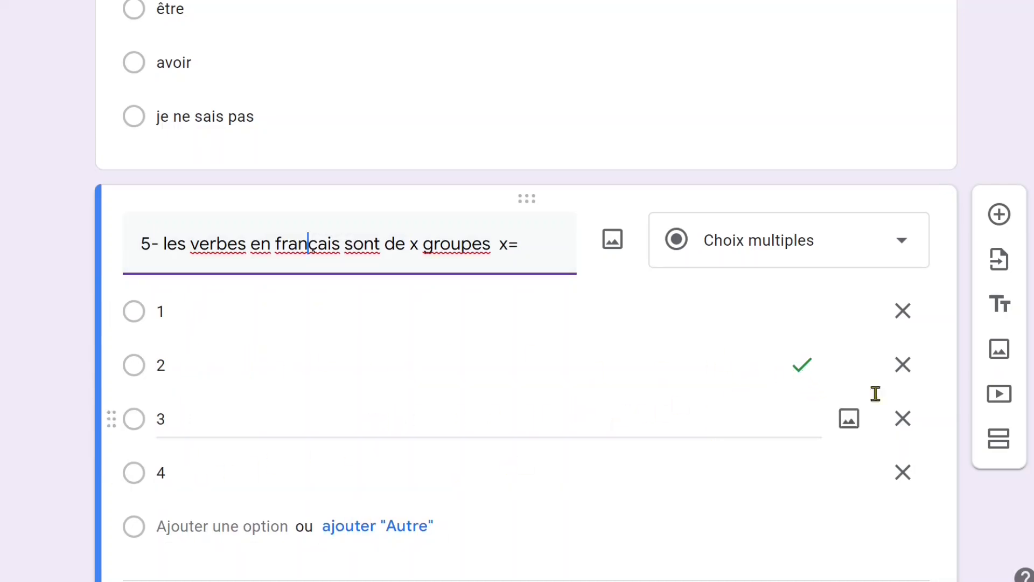
In the answer key of question 5, unmark 2 and mark 3 as the correct answer.
scroll(527, 323, "down", 2)
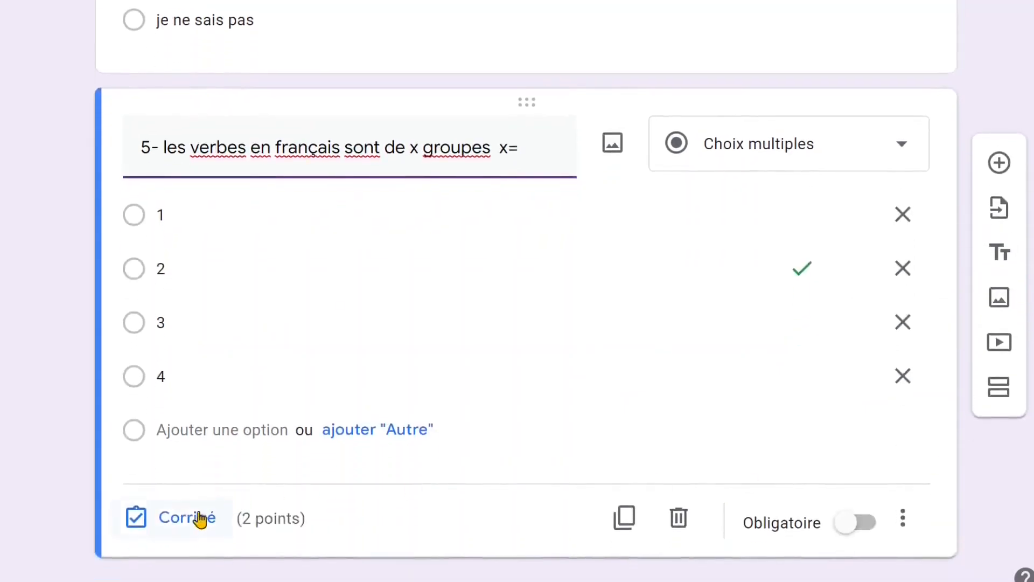
left_click(194, 518)
left_click(180, 331)
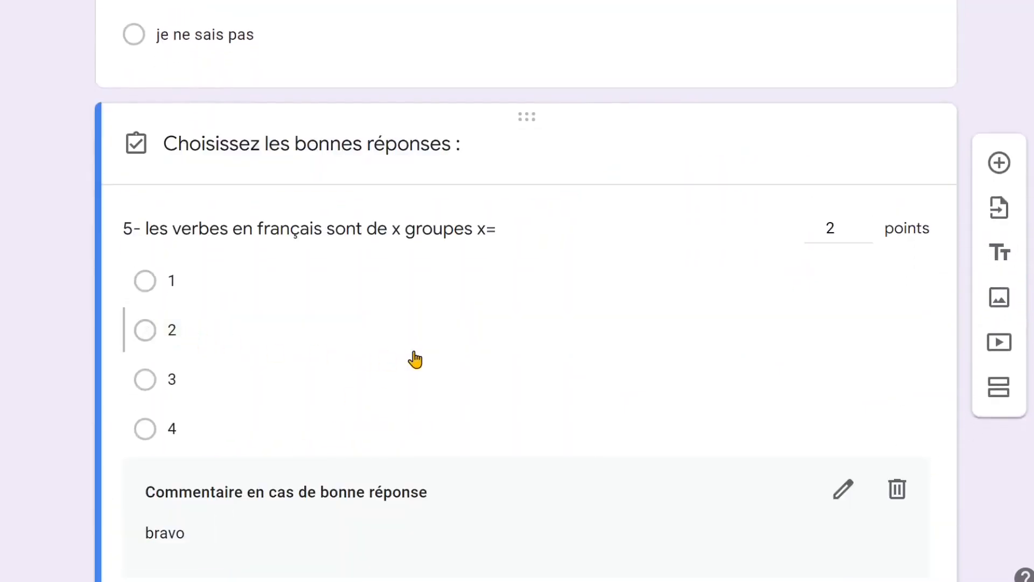
left_click(183, 388)
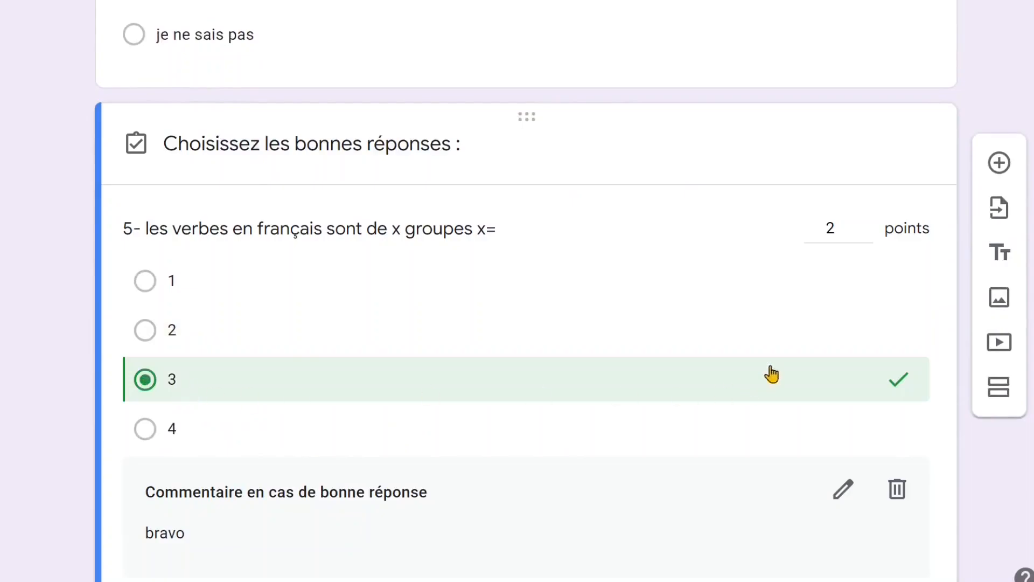
Preview the form and answer question 1 with Faux, question 2 with Faux and question 3 with vrai.
left_click_drag(1030, 458, 1023, 91)
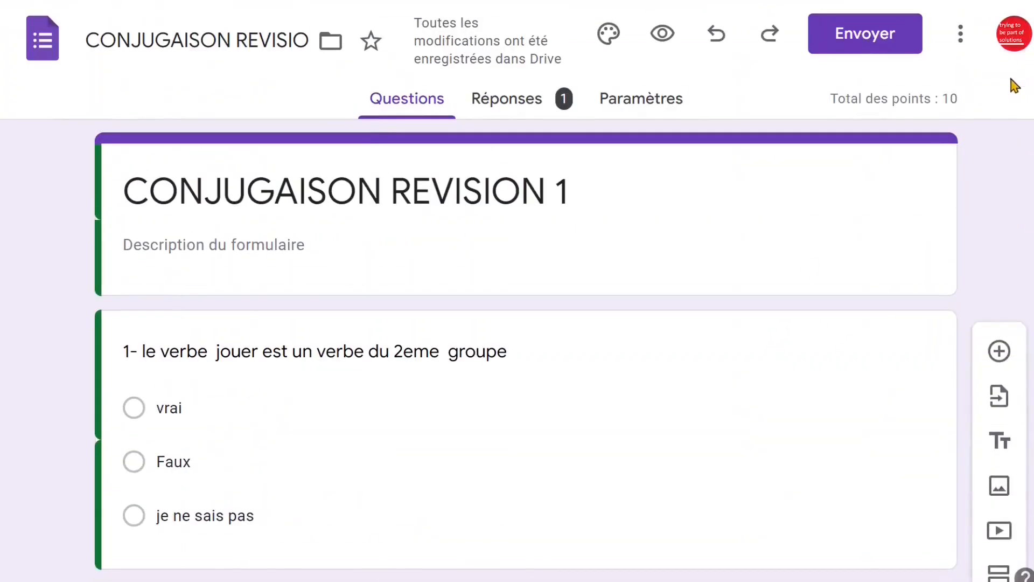
left_click(660, 39)
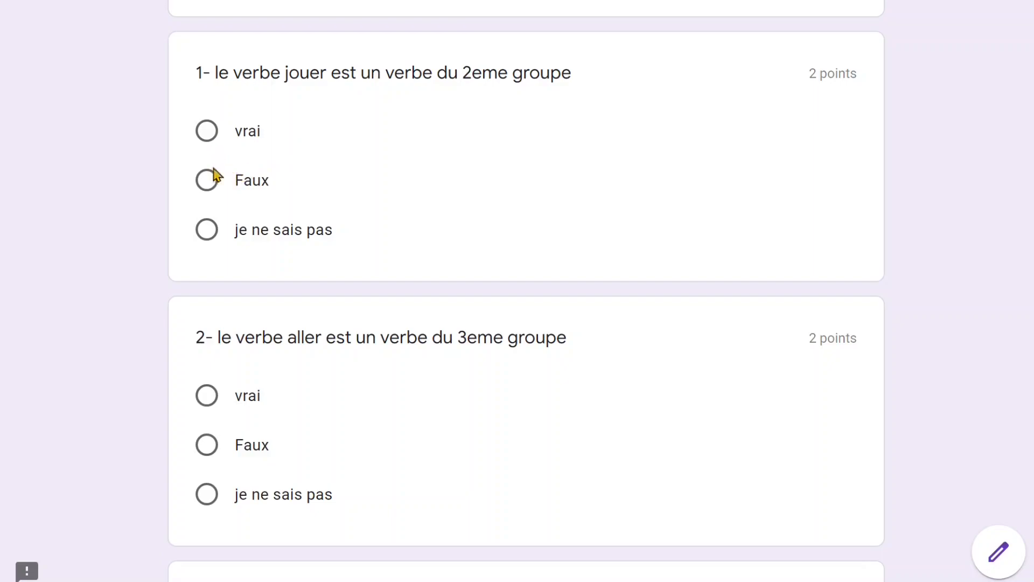
left_click(206, 181)
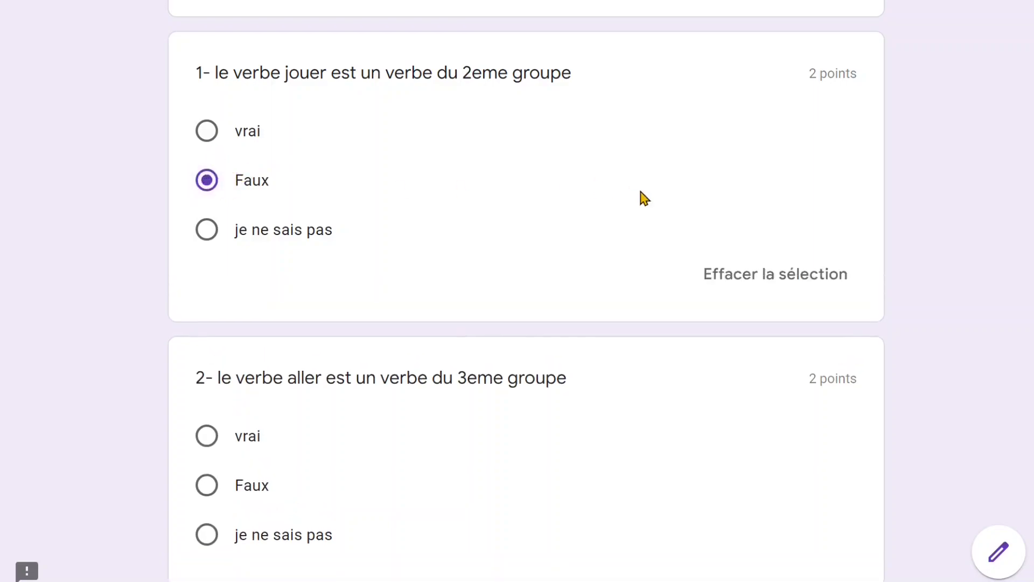
scroll(527, 291, "down", 3)
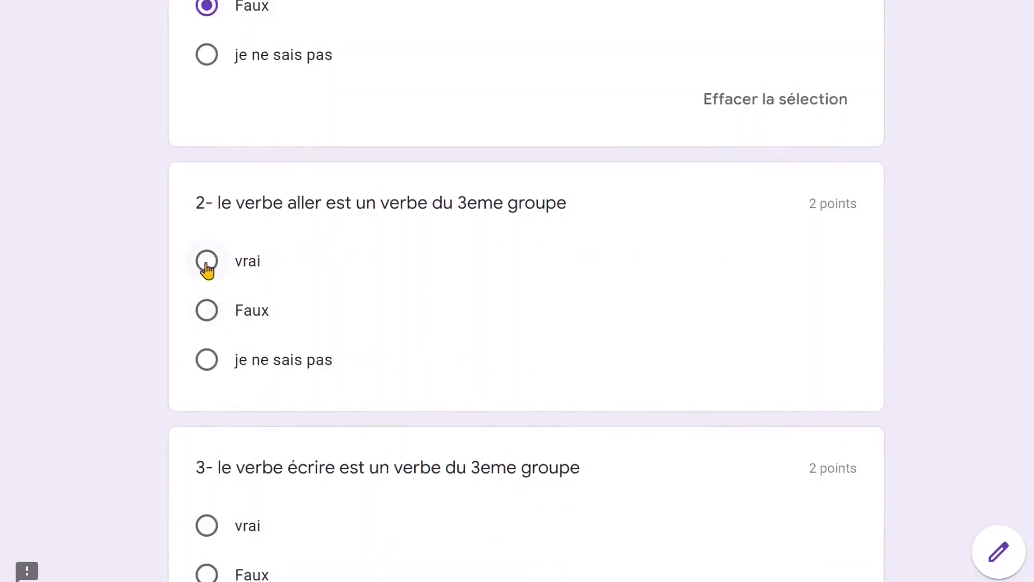
left_click(208, 311)
scroll(527, 291, "down", 5)
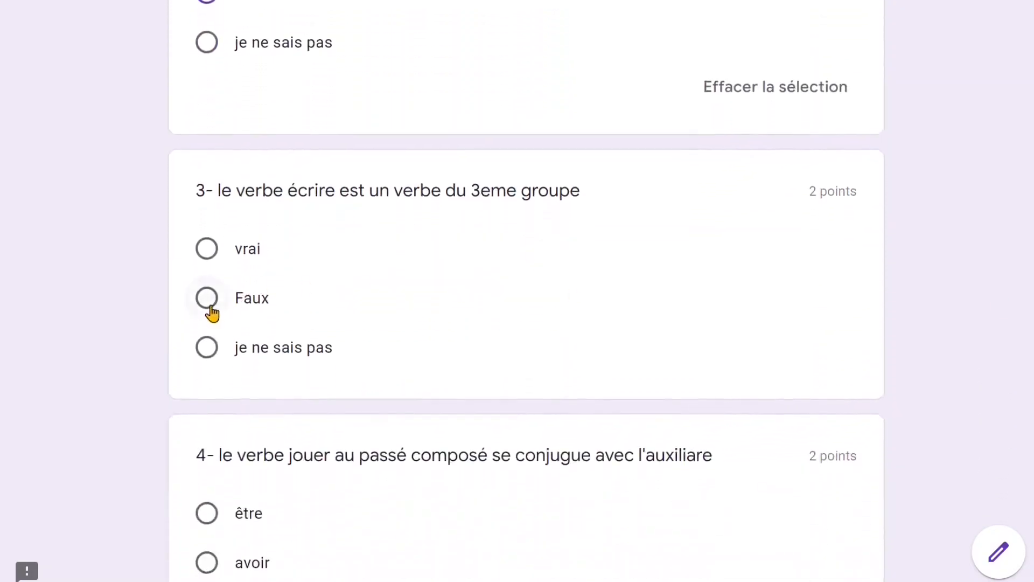
left_click(206, 249)
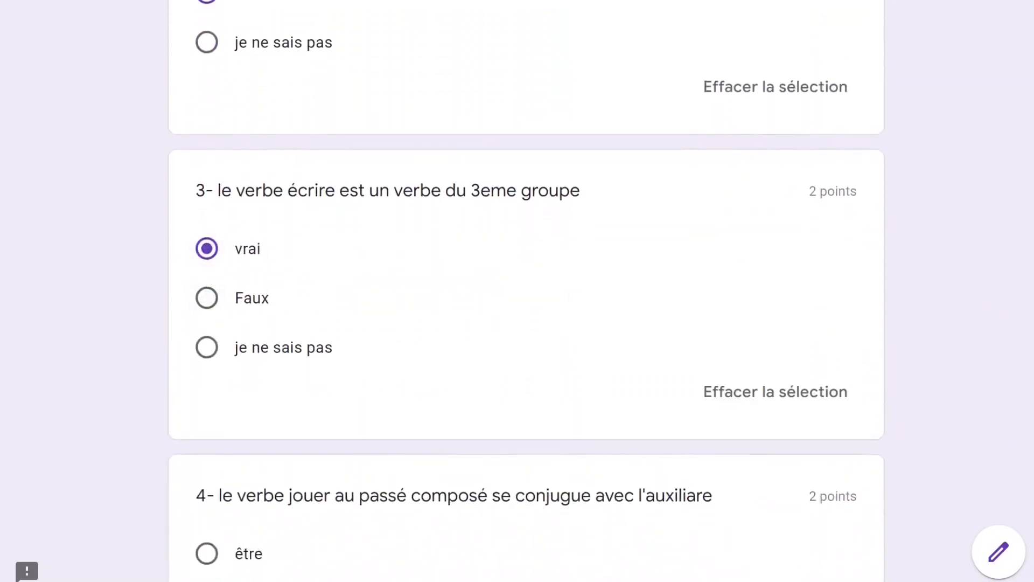
Answer question 4 with avoir and question 5 with 3, and submit the quiz.
scroll(527, 291, "down", 5)
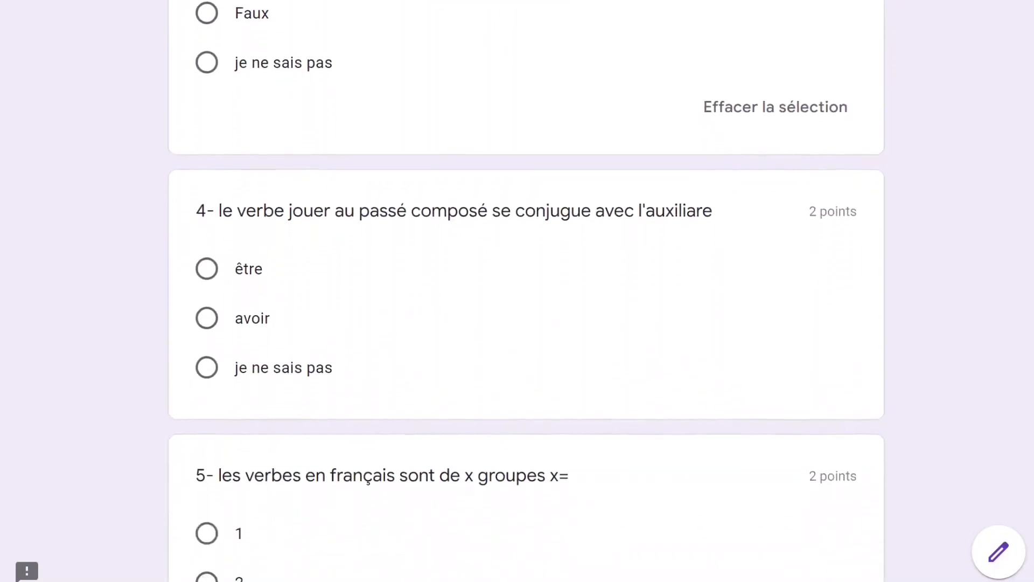
left_click(204, 324)
scroll(527, 291, "down", 4)
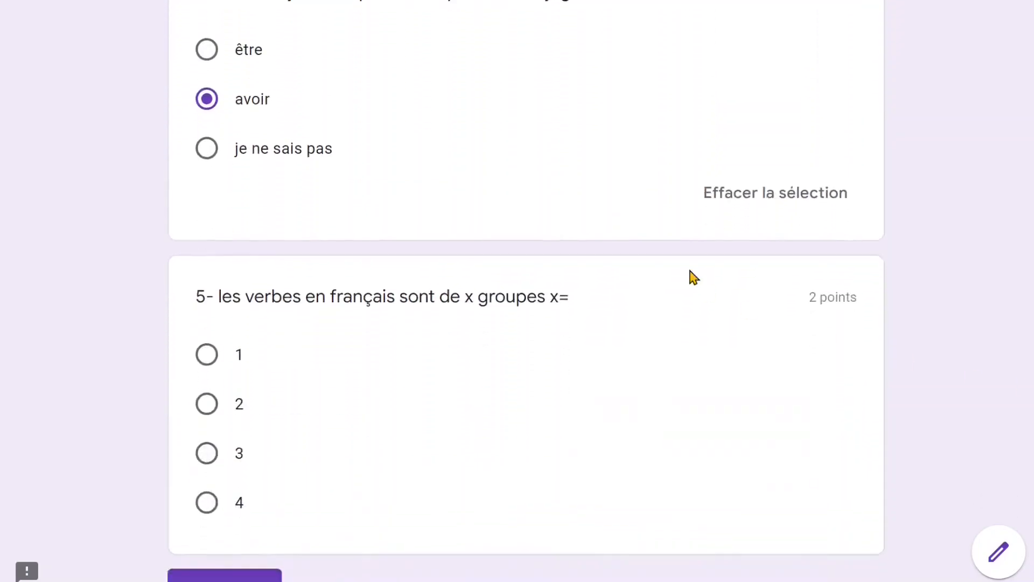
left_click(206, 455)
scroll(527, 291, "down", 3)
left_click(273, 451)
View the quiz score and examine the corrections and feedback for each question.
left_click(307, 201)
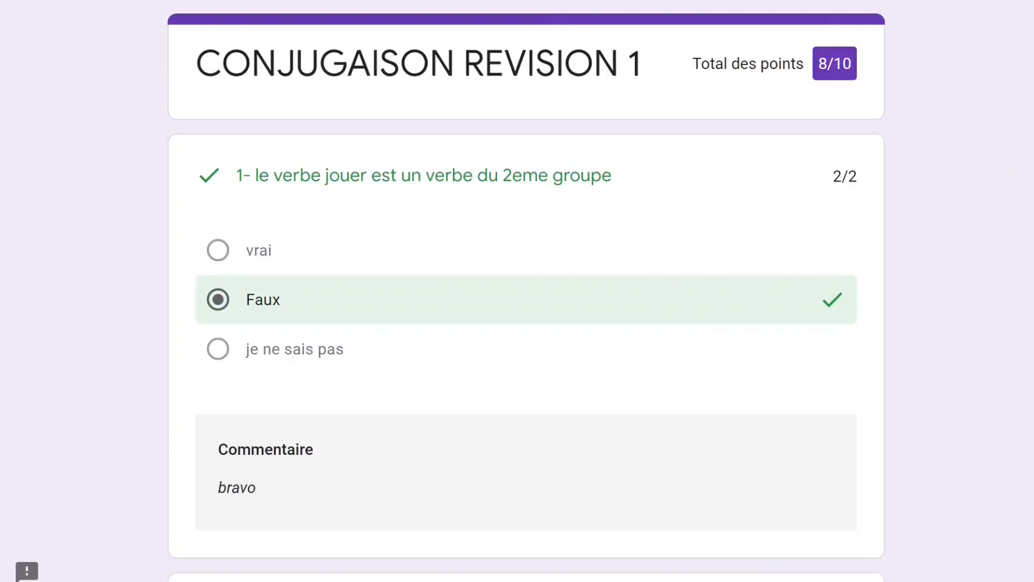
scroll(527, 290, "down", 6)
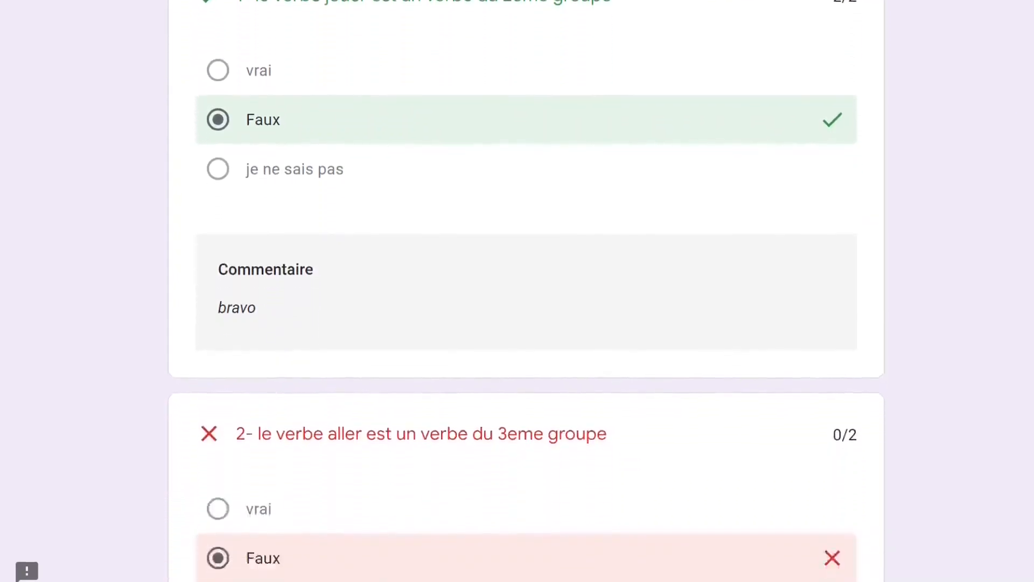
scroll(527, 291, "down", 11)
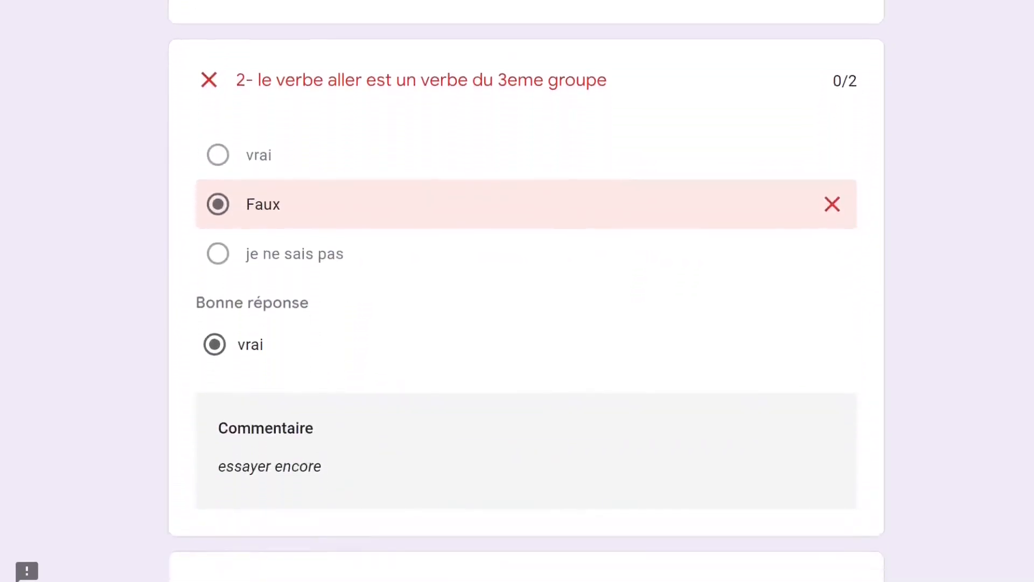
scroll(527, 291, "down", 8)
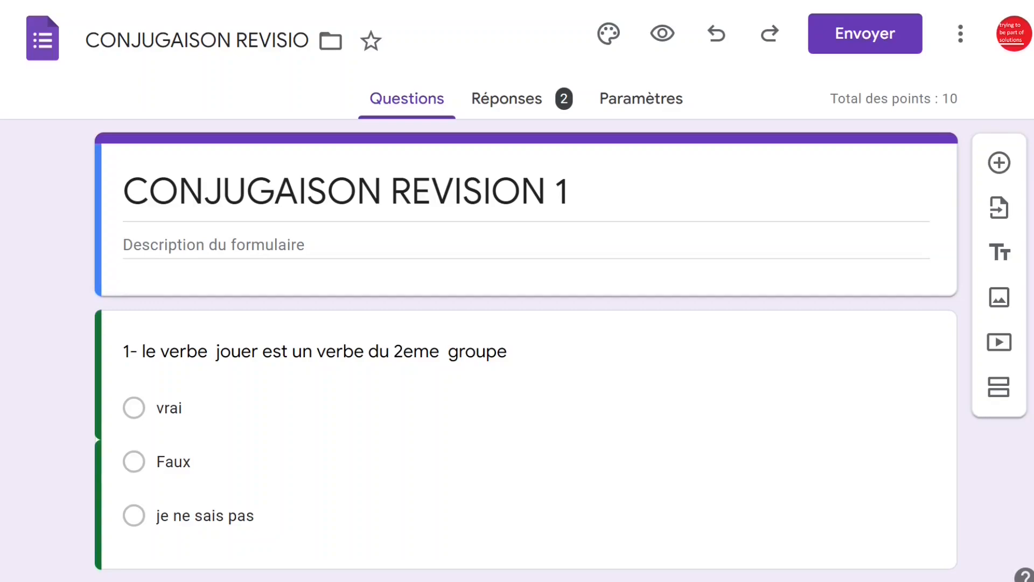
Return to the form editor and open the theme options.
left_click(609, 36)
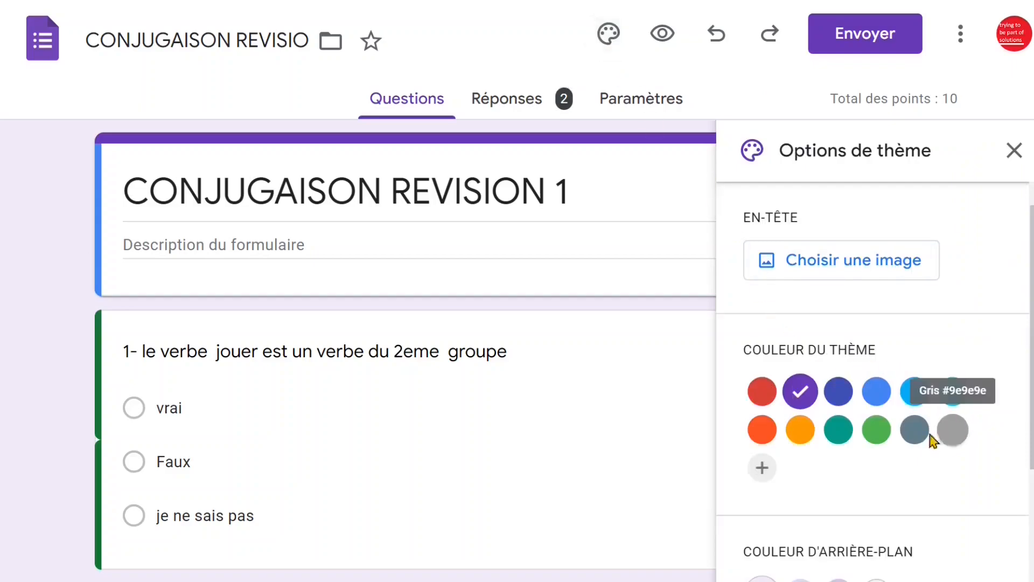
left_click(762, 468)
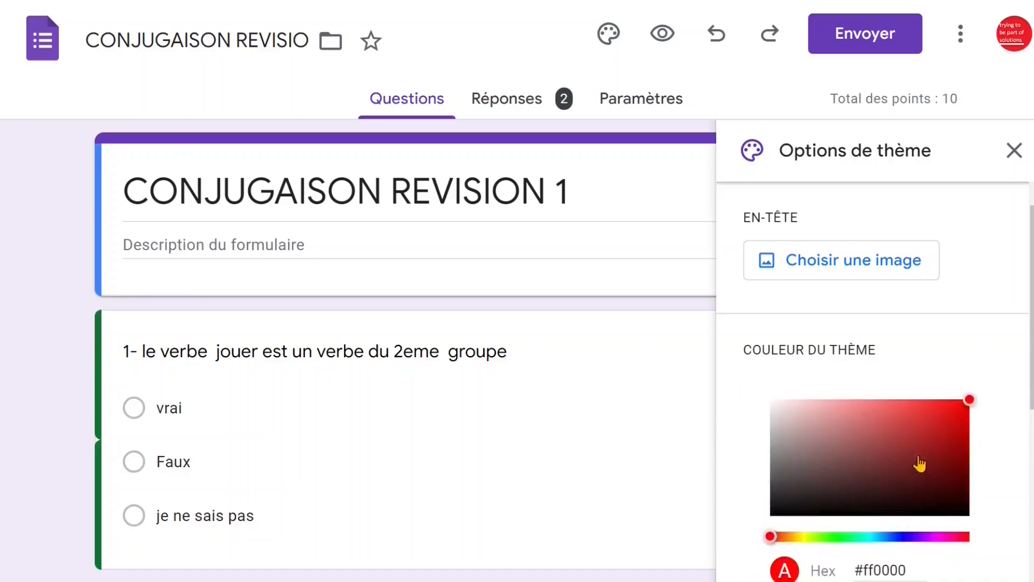
left_click_drag(1032, 377, 1032, 447)
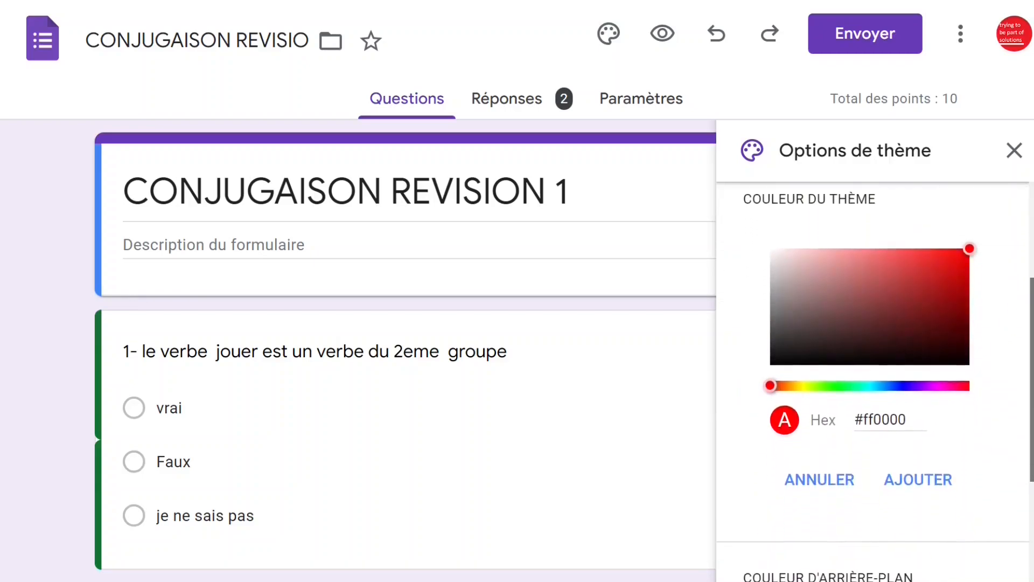
left_click(822, 478)
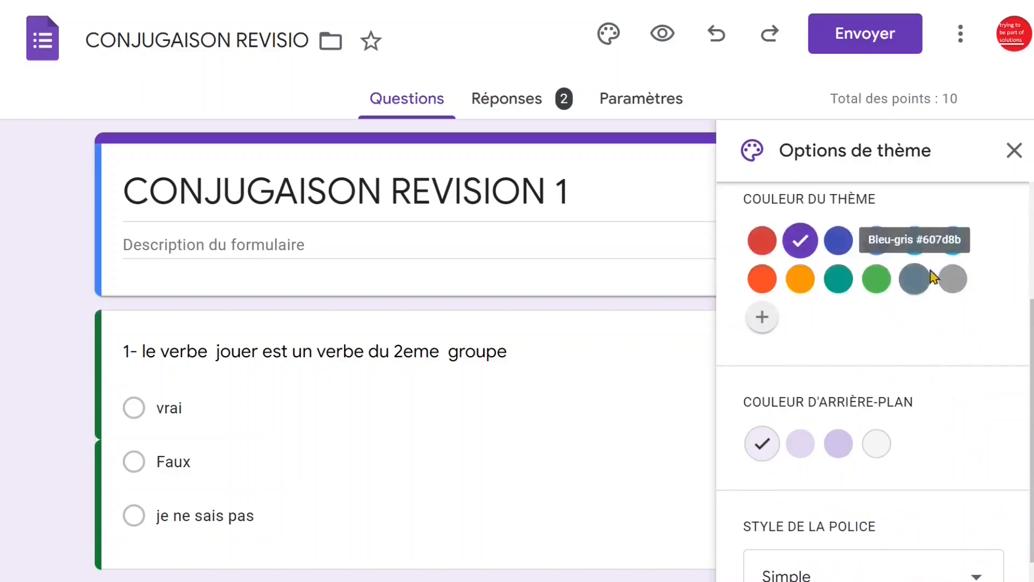
Set the form's theme colour to green.
left_click(878, 281)
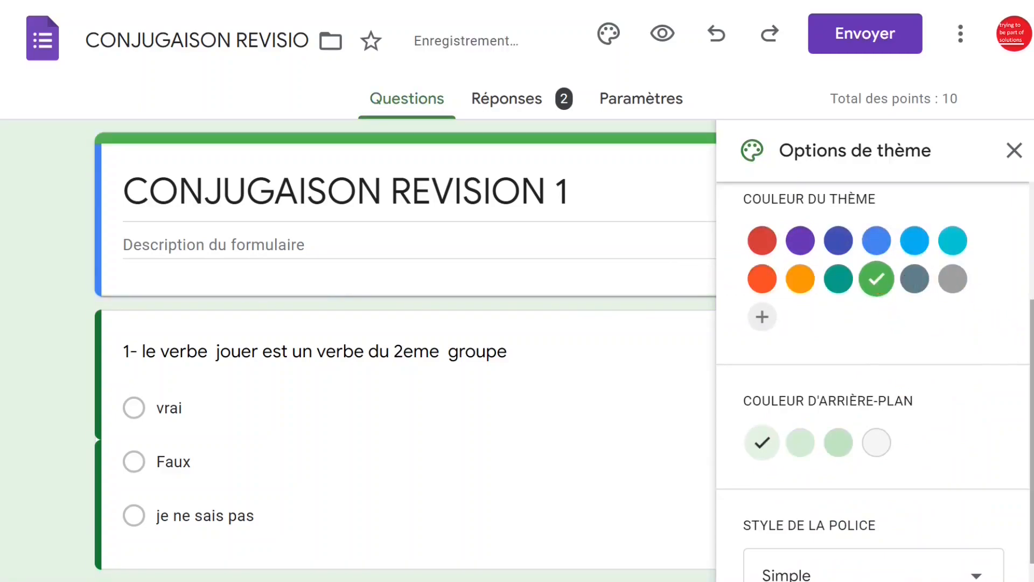
Insert the graduation caps image from the Illustrations themes as the form header and close the theme options.
scroll(997, 310, "up", 2)
left_click_drag(1032, 345, 1032, 331)
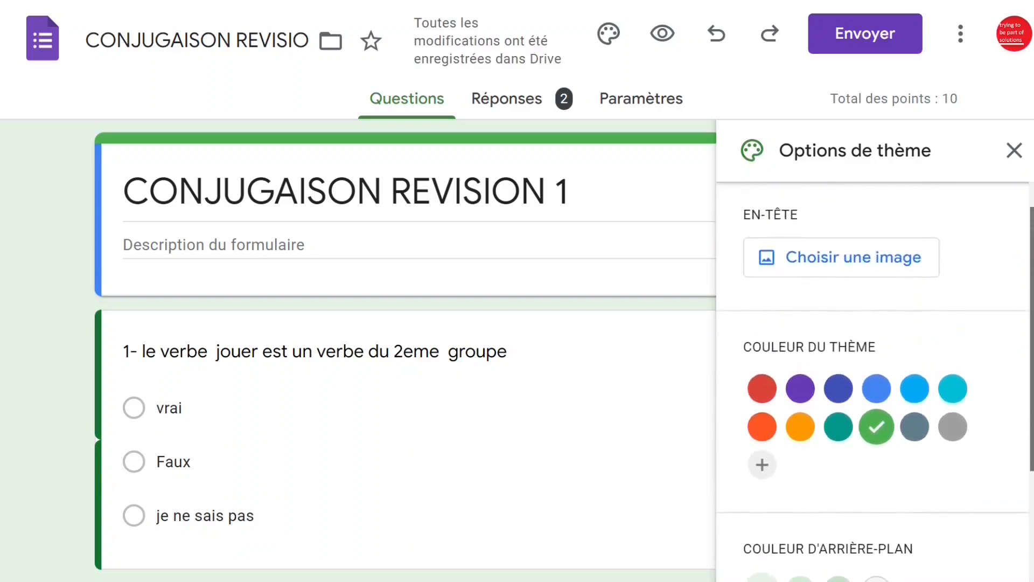
left_click(875, 264)
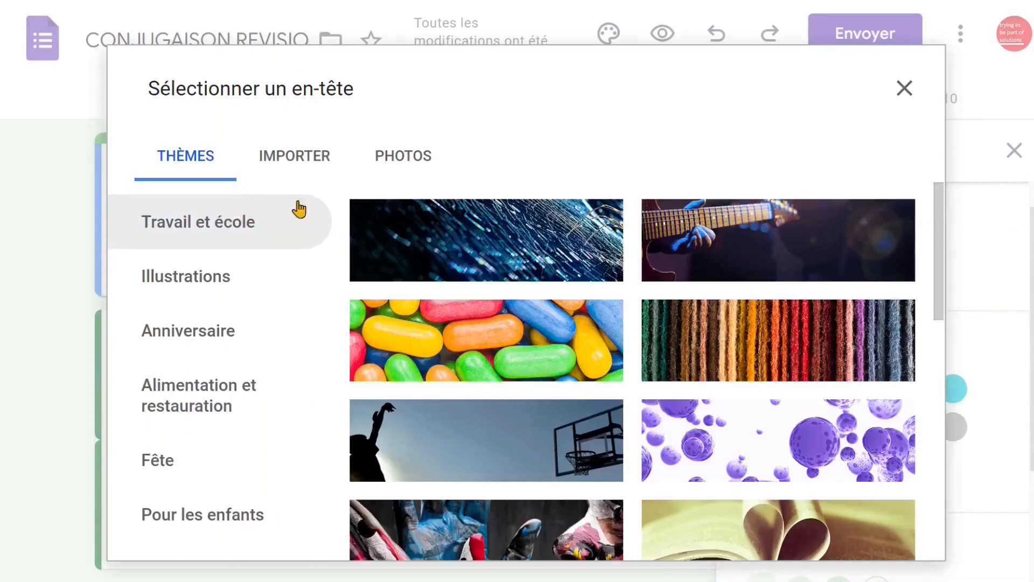
left_click(295, 157)
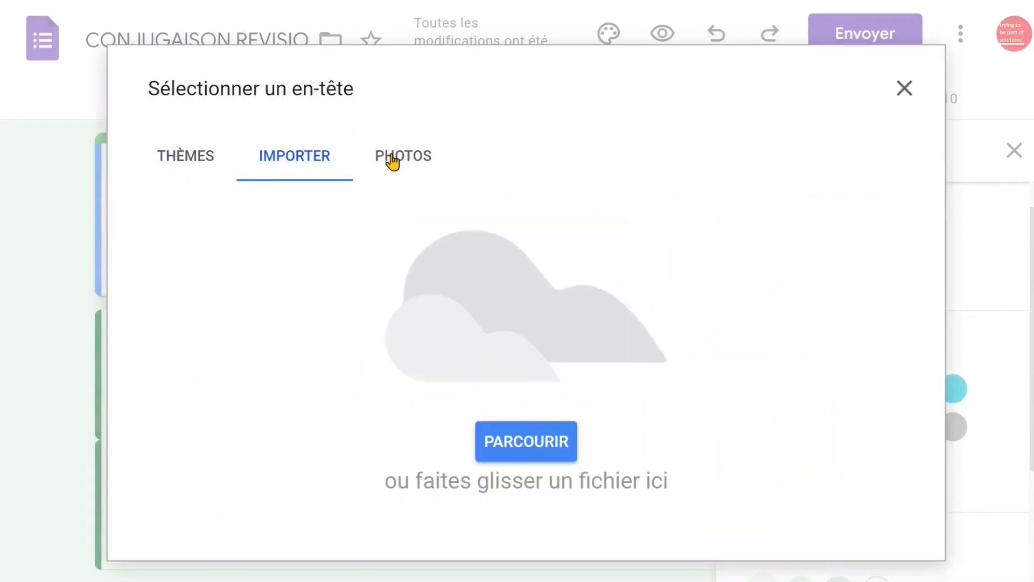
left_click(179, 159)
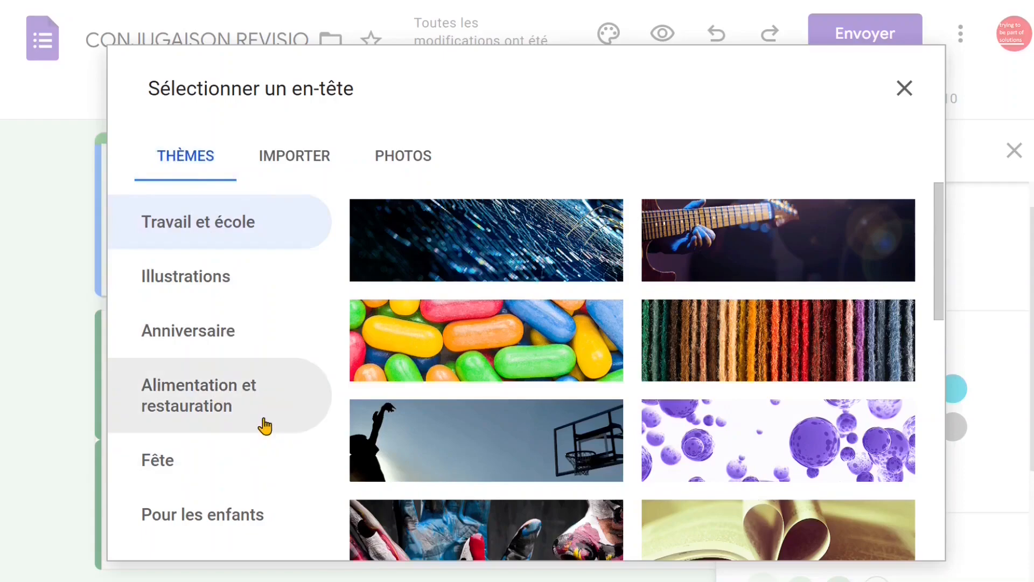
left_click_drag(937, 204, 937, 280)
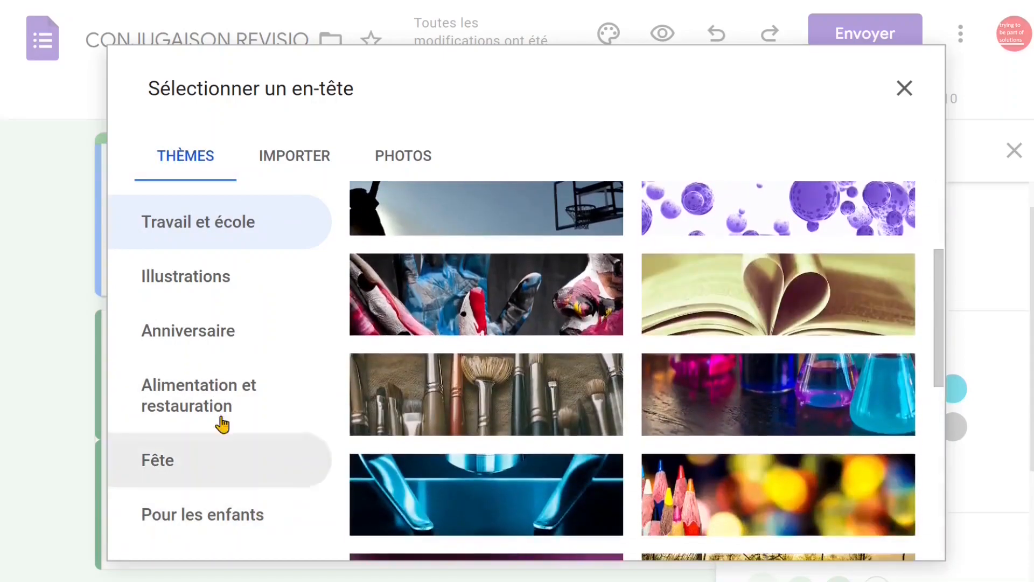
left_click(192, 281)
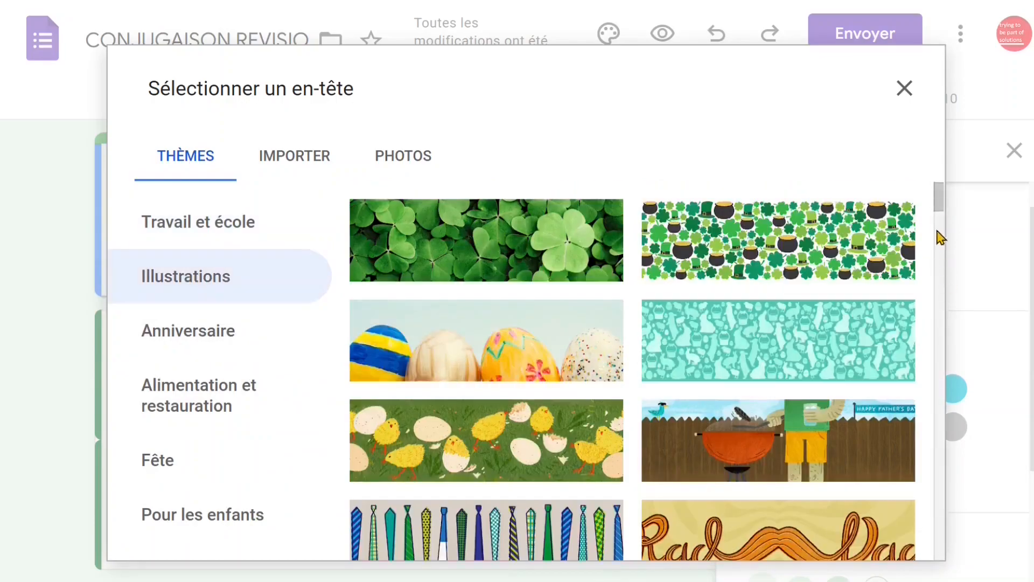
left_click_drag(939, 209, 940, 223)
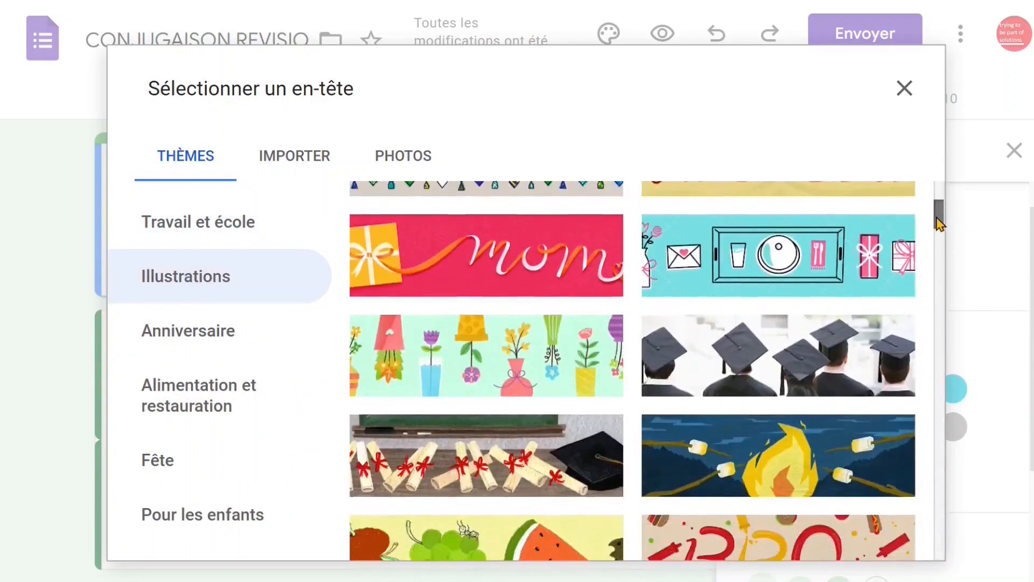
left_click(759, 365)
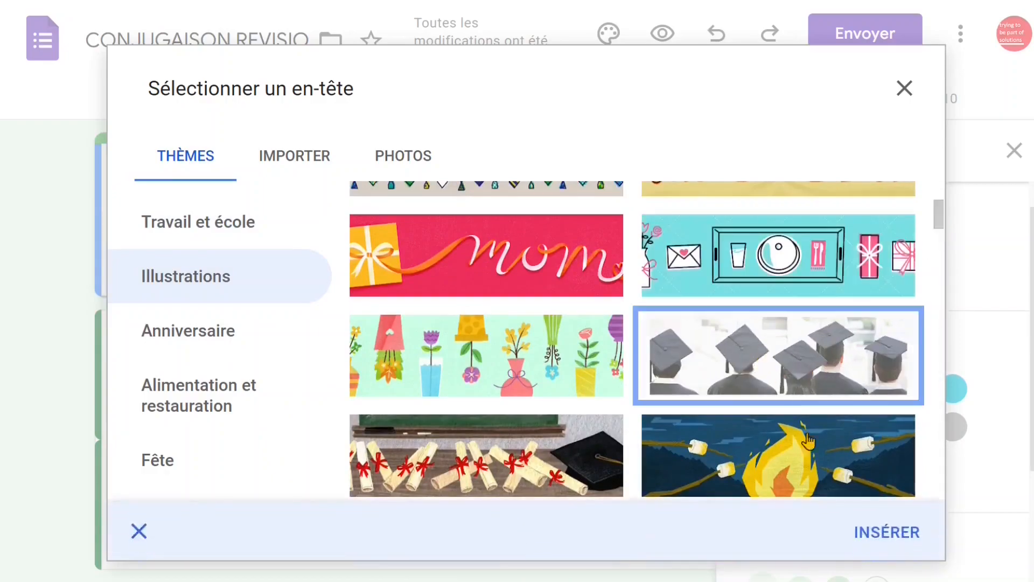
left_click(886, 532)
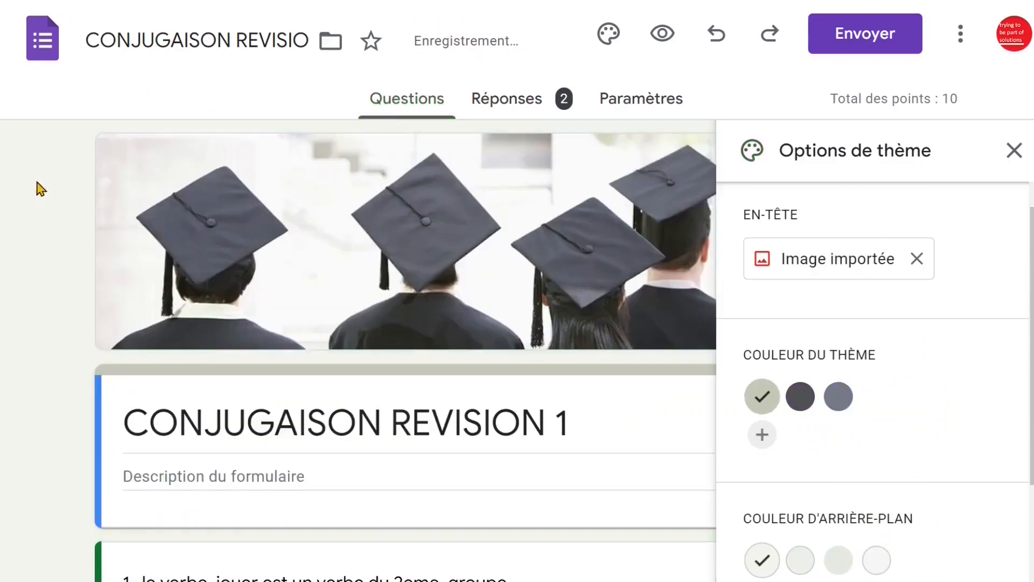
left_click(1013, 150)
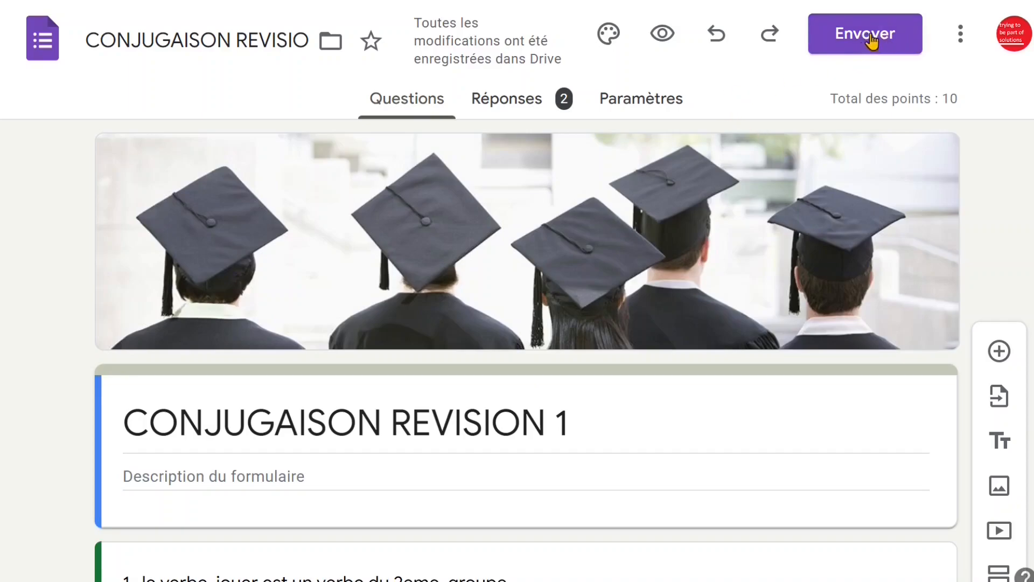
Open the form's sending options and examine the e-mail recipient, message and form inclusion settings.
left_click(960, 37)
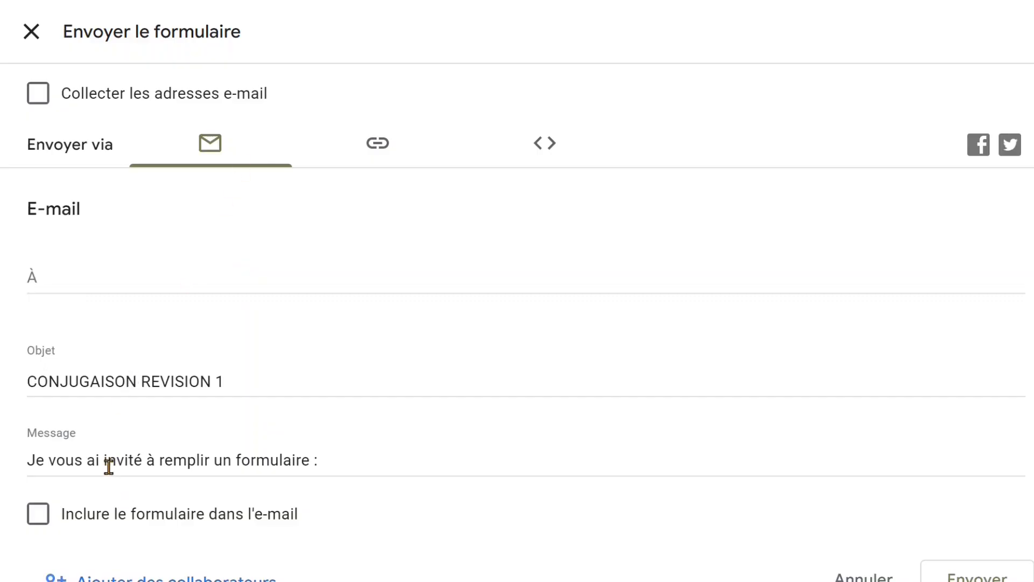
left_click(266, 462)
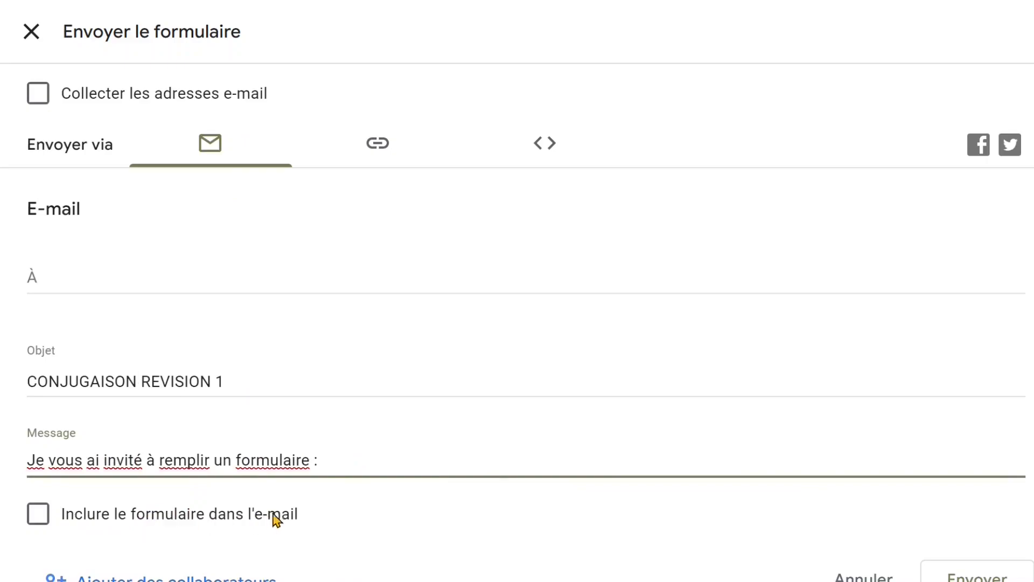
left_click(39, 516)
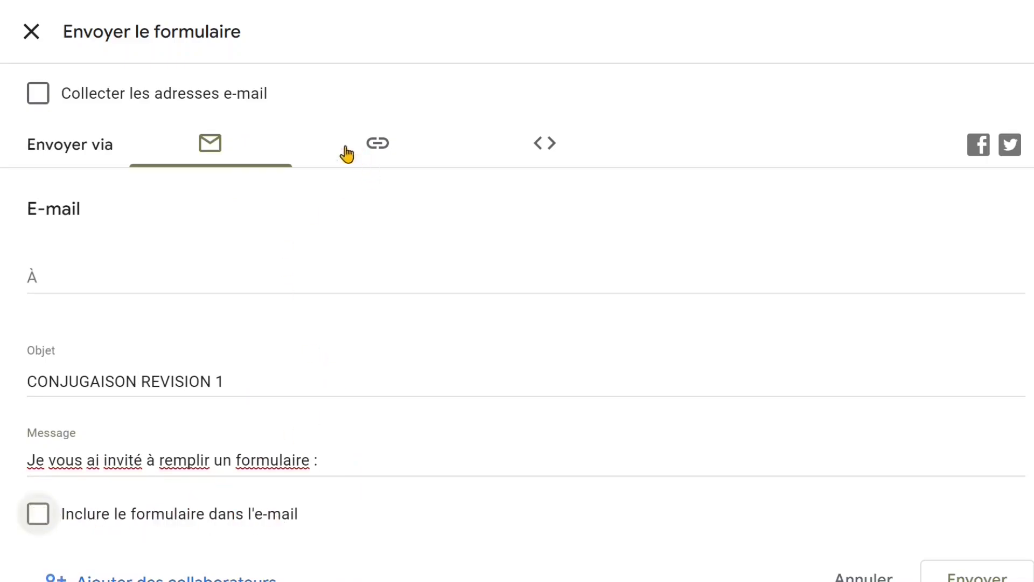
left_click(53, 275)
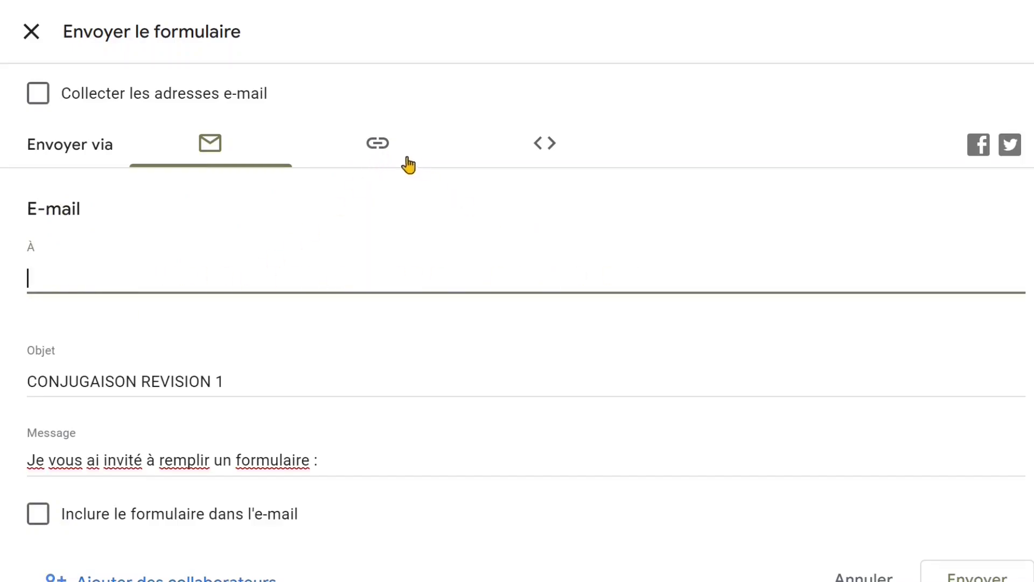
Choose to send the form by link, shorten its URL and copy the link.
left_click(375, 146)
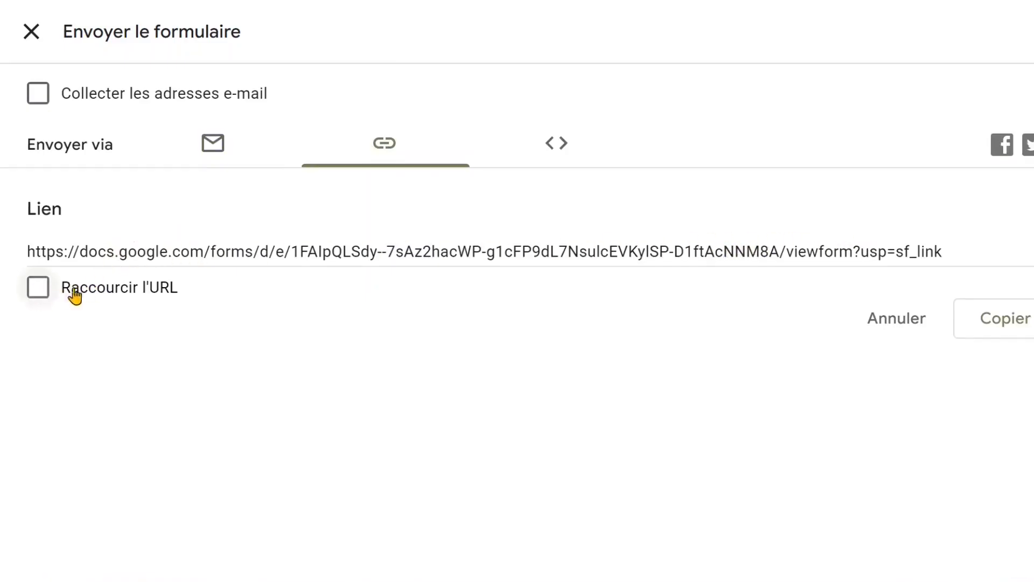
left_click(38, 290)
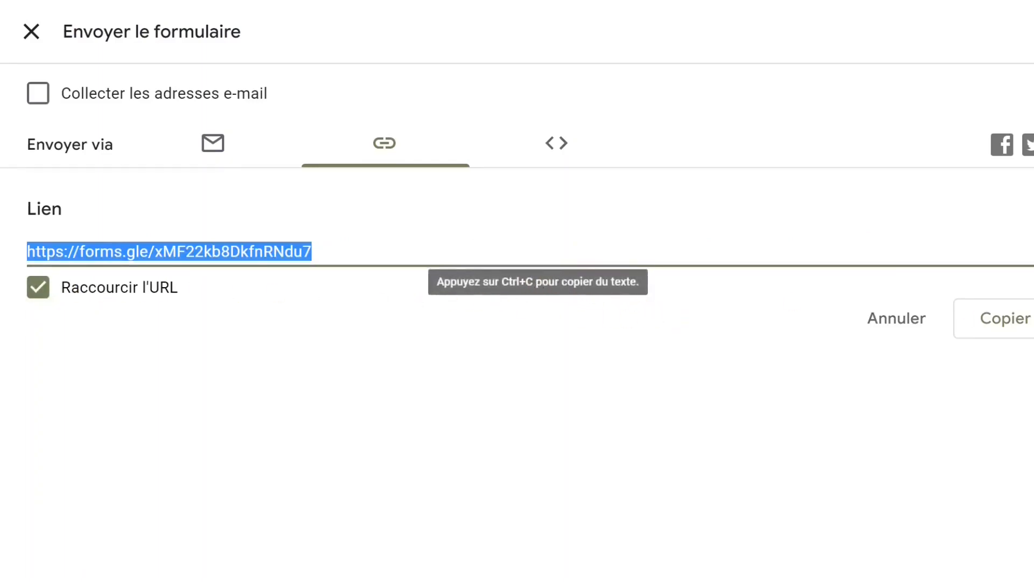
left_click(1027, 323)
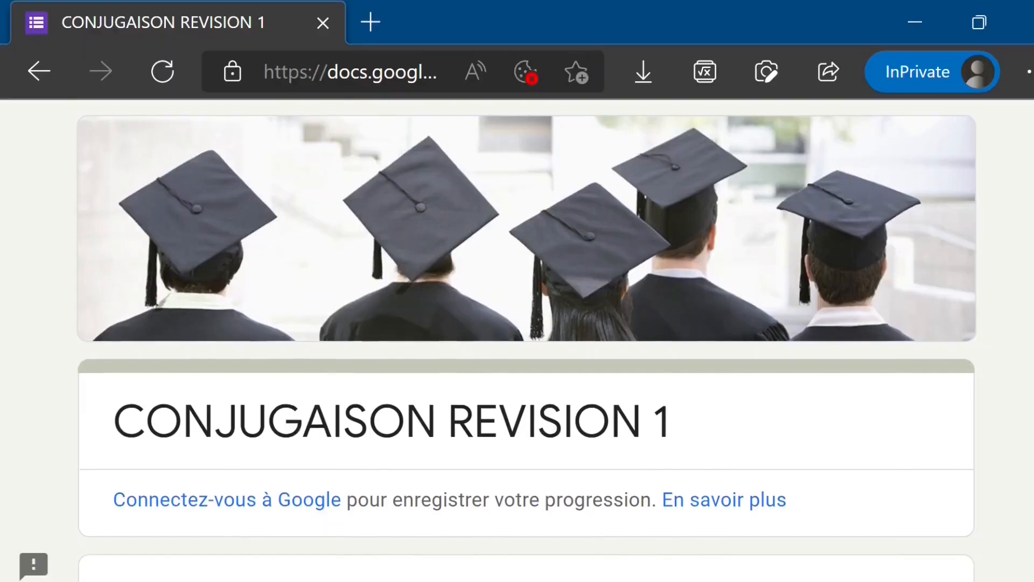
Review the shared CONJUGAISON REVISION 1 quiz as a respondent, examining its header, all the questions and their answer options.
scroll(527, 332, "down", 8)
scroll(526, 339, "down", 12)
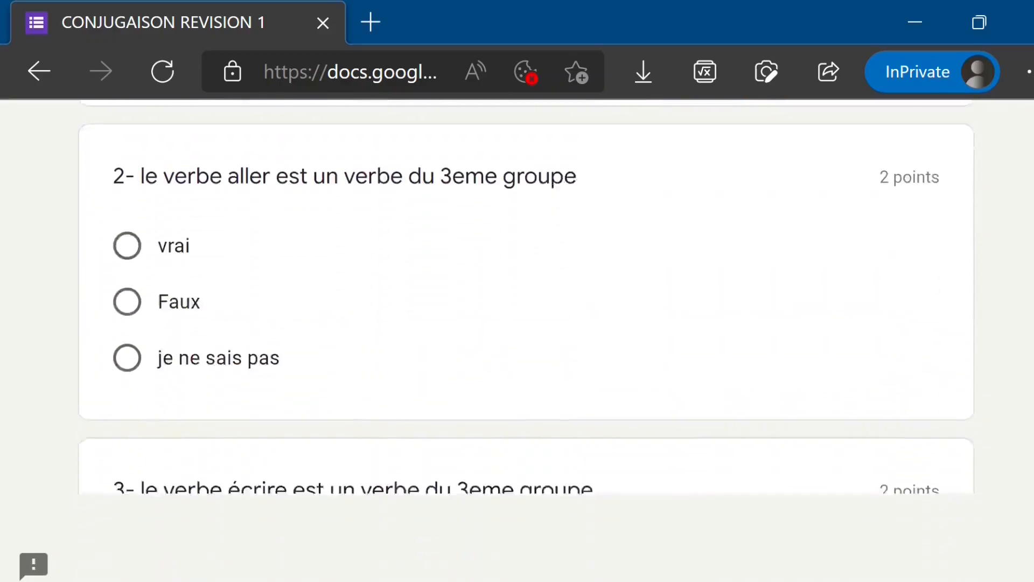
scroll(525, 339, "down", 2)
scroll(526, 339, "up", 15)
scroll(526, 339, "up", 2)
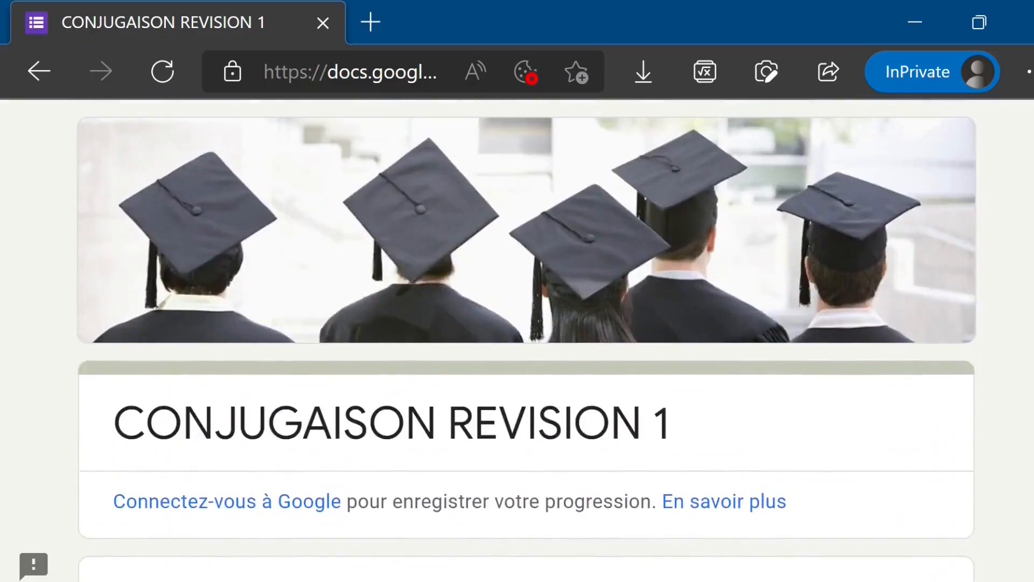
scroll(526, 339, "down", 4)
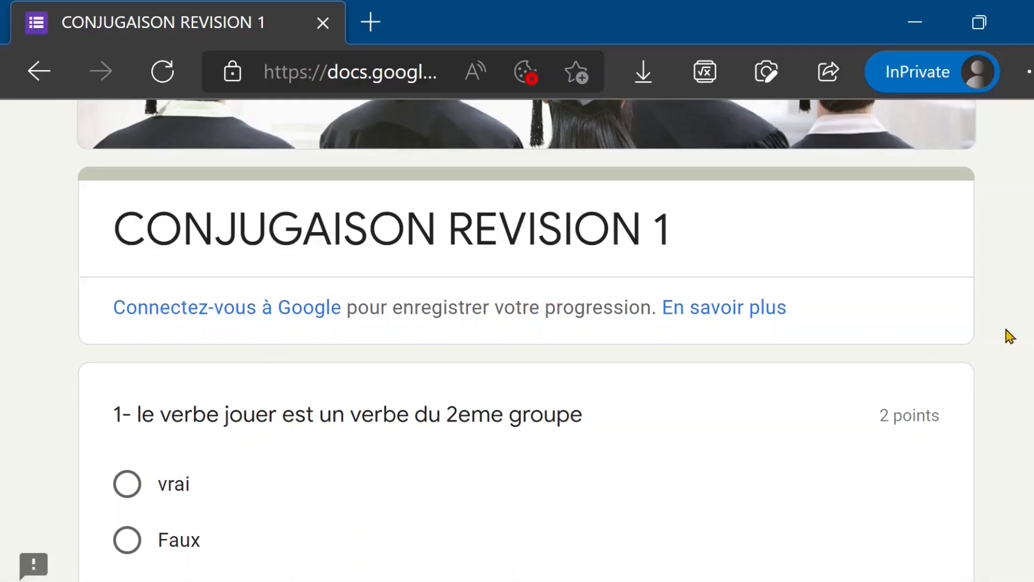
scroll(525, 339, "down", 2)
scroll(526, 339, "down", 15)
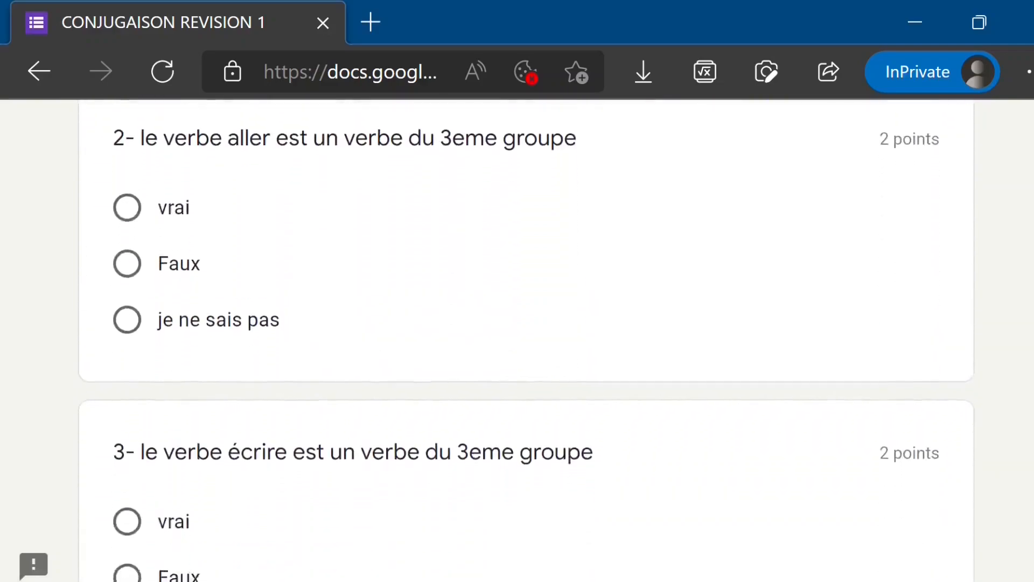
scroll(525, 339, "down", 11)
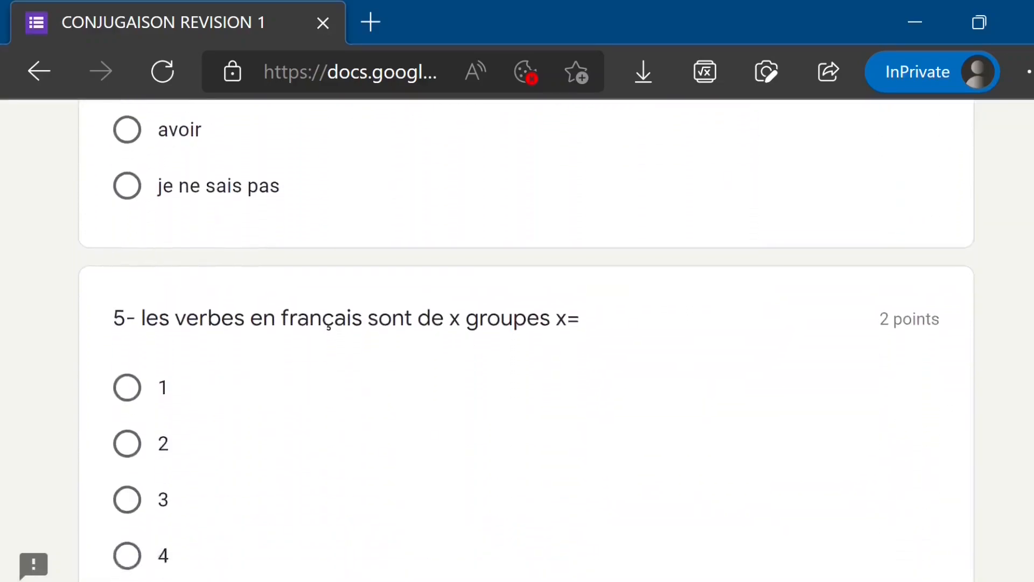
scroll(526, 340, "up", 6)
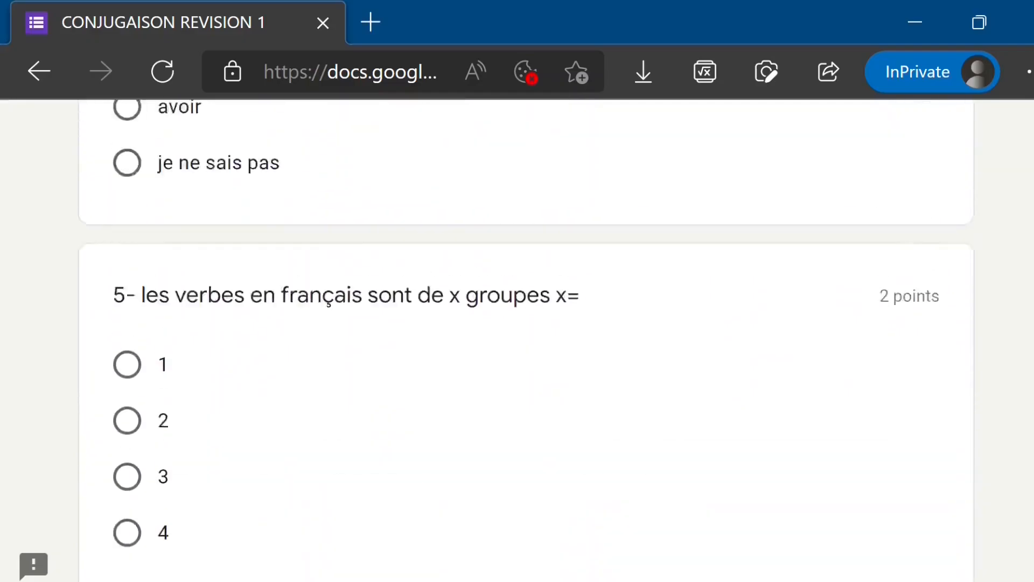
scroll(526, 339, "up", 20)
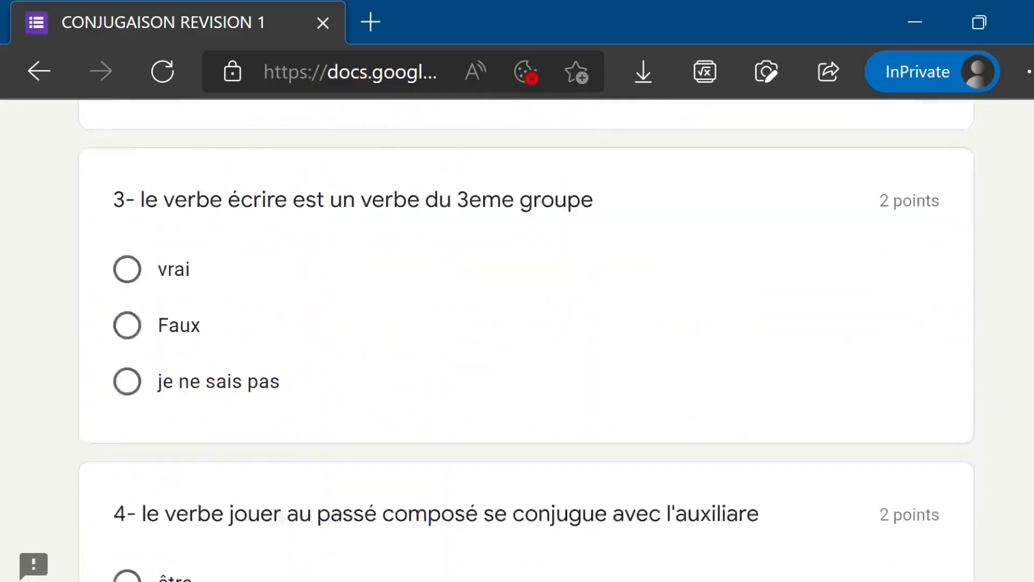
scroll(526, 339, "up", 2)
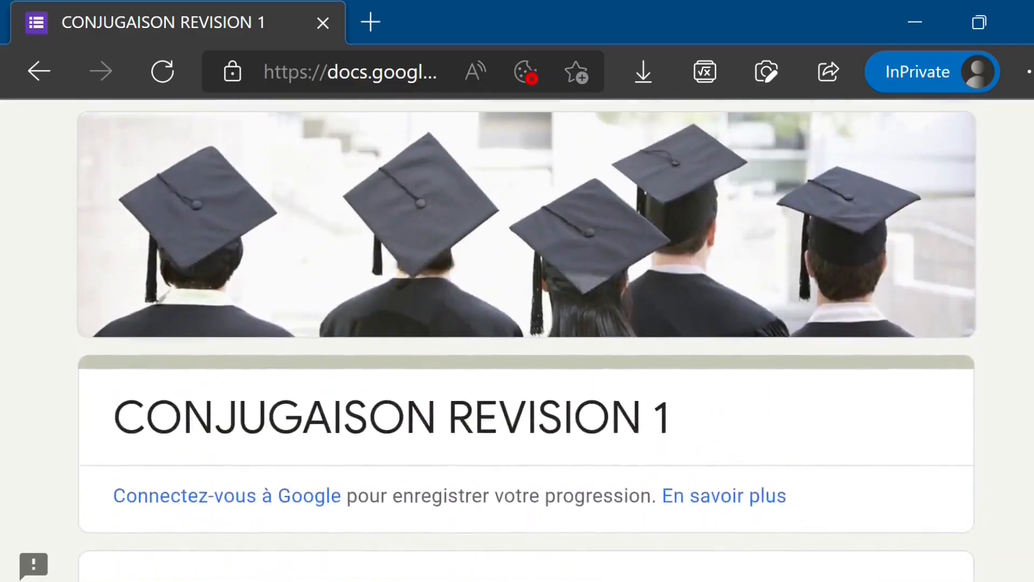